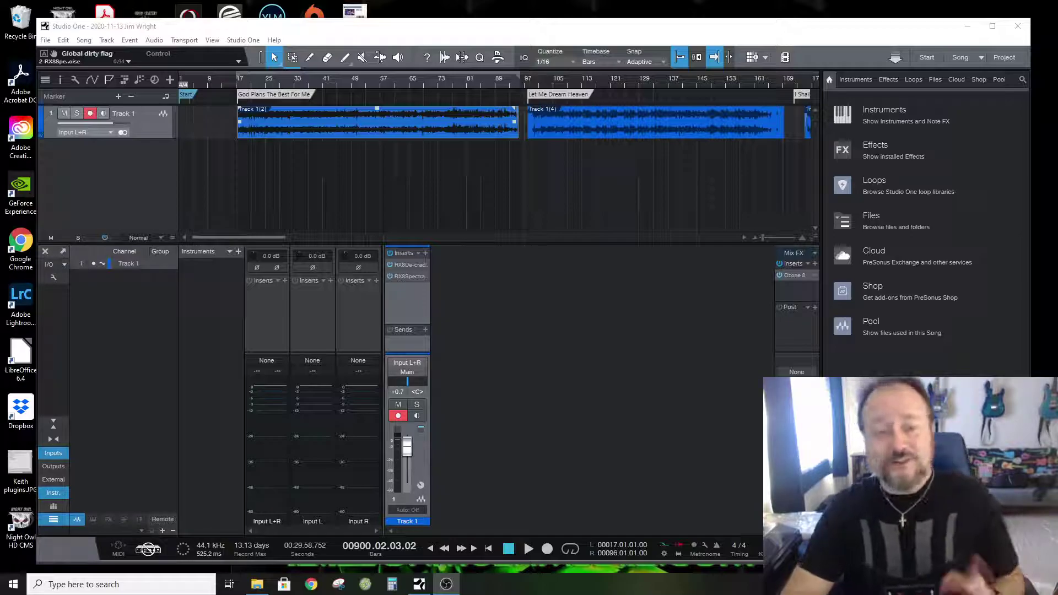
Bypass the inserts on Track 1 and play the opening of the song God Plans The Best For Me
left_click(389, 254)
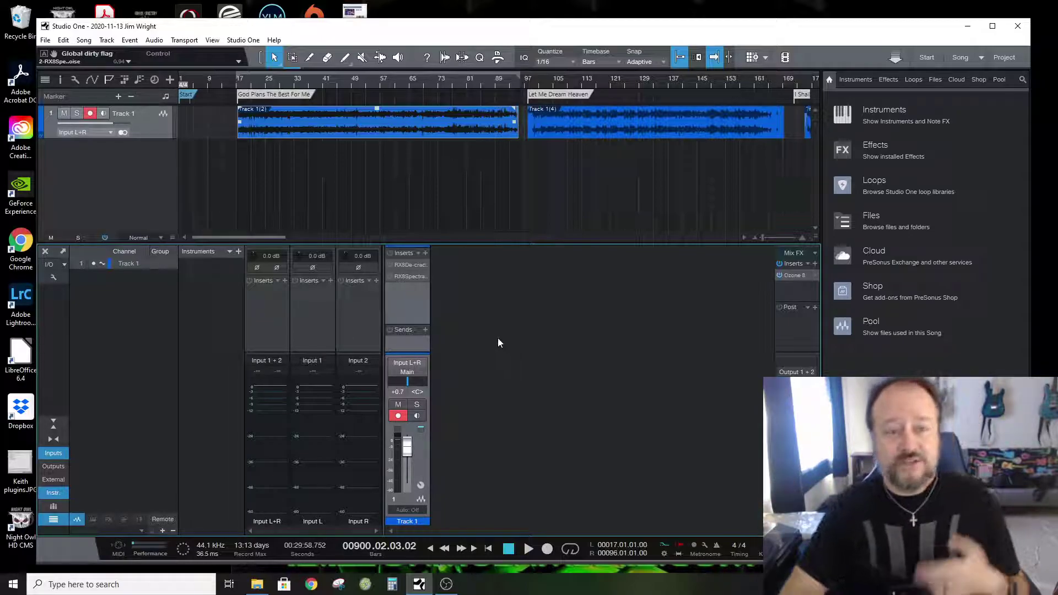
left_click(240, 83)
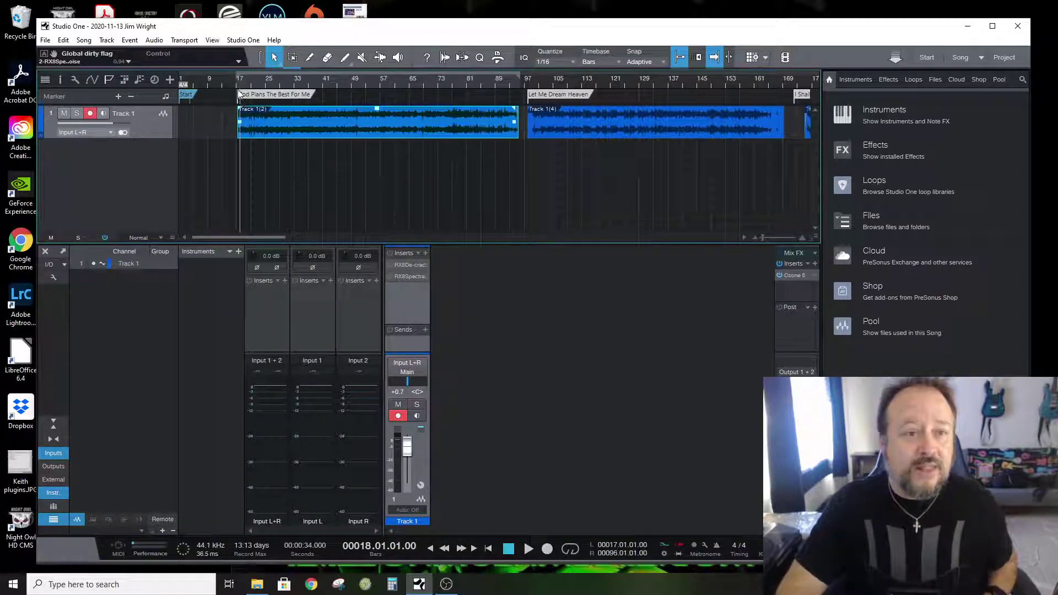
scroll(242, 92, "up", 2)
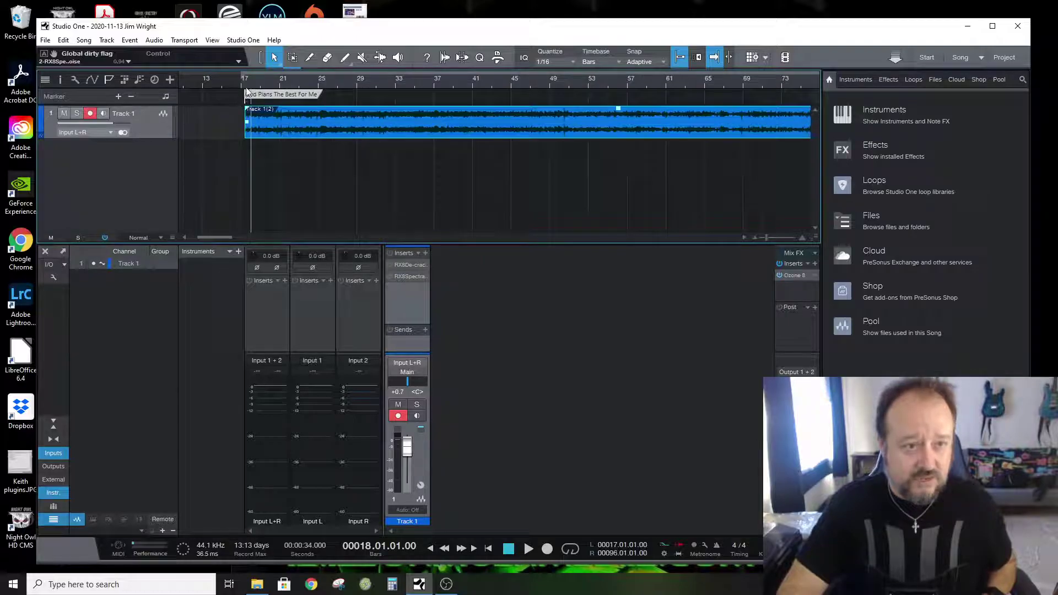
left_click(242, 83)
key("space")
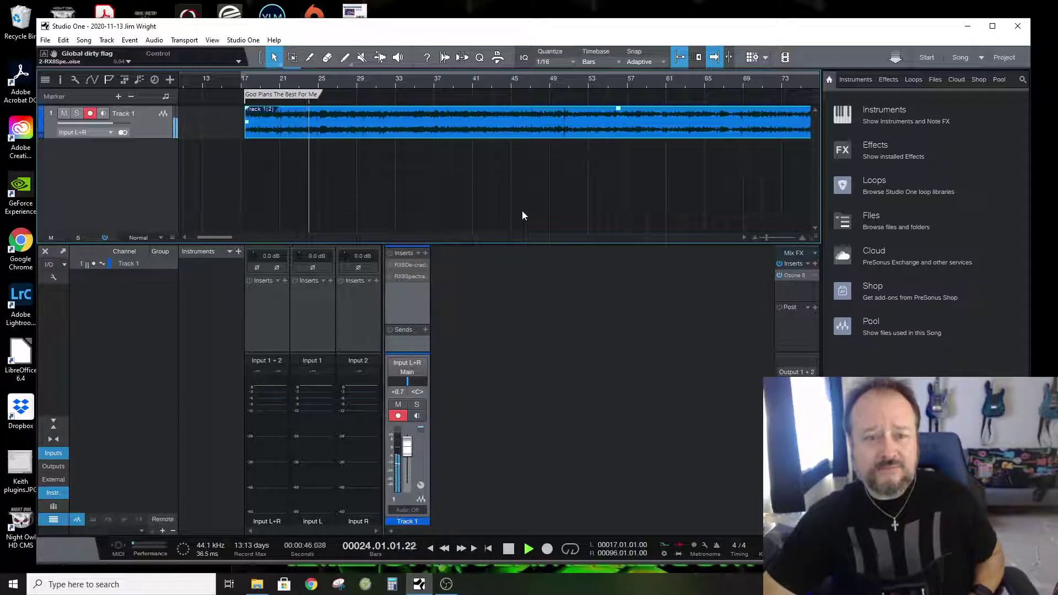
key("space")
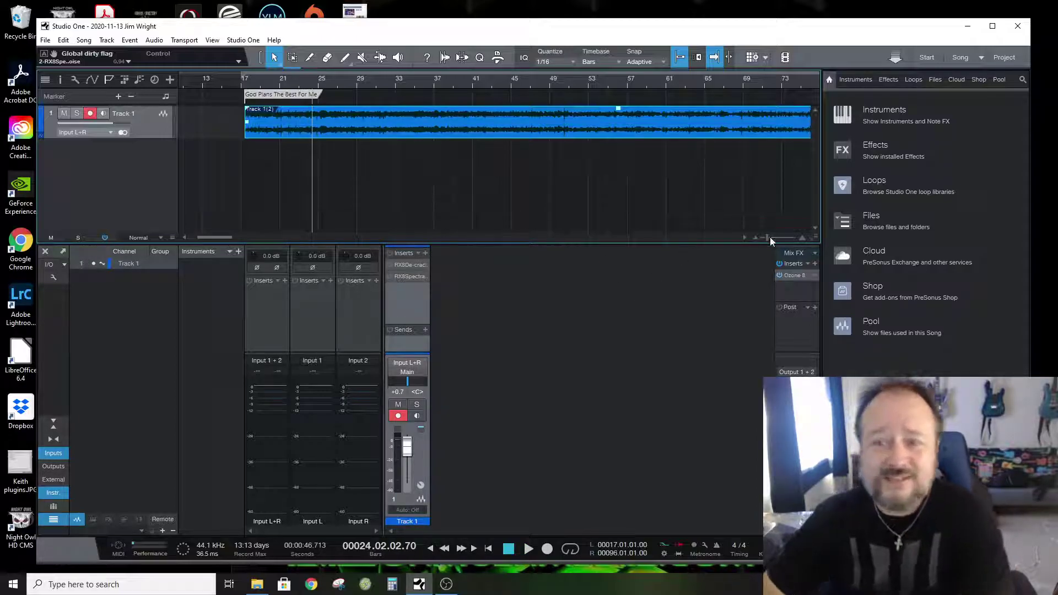
Play excerpts of the last two songs, Track 1(16) around bar 966 and Track 1(15) around bar 872
left_click_drag(770, 237, 760, 238)
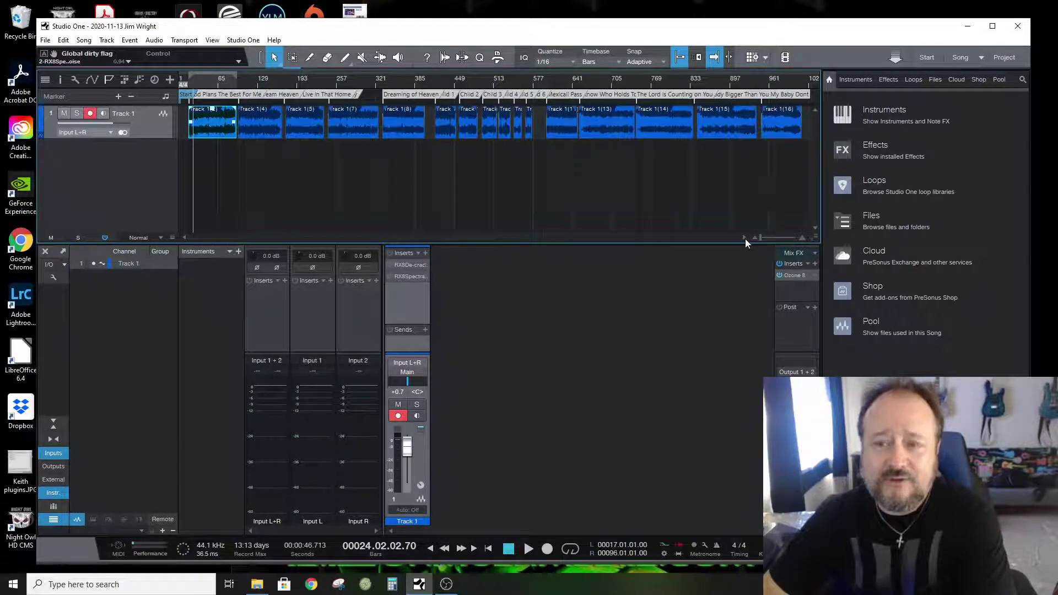
left_click(772, 88)
key("space")
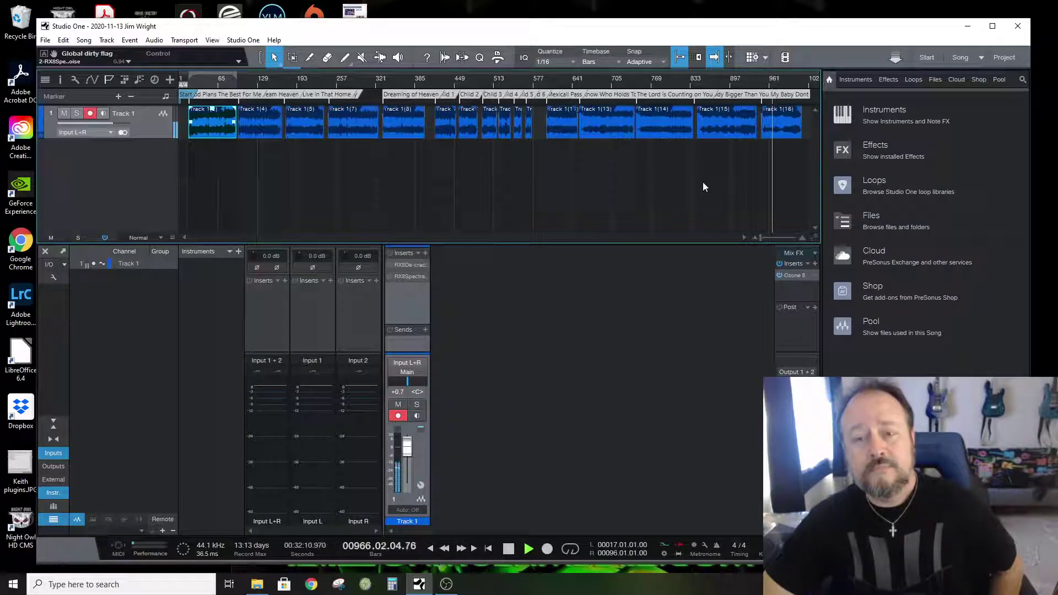
left_click(713, 85)
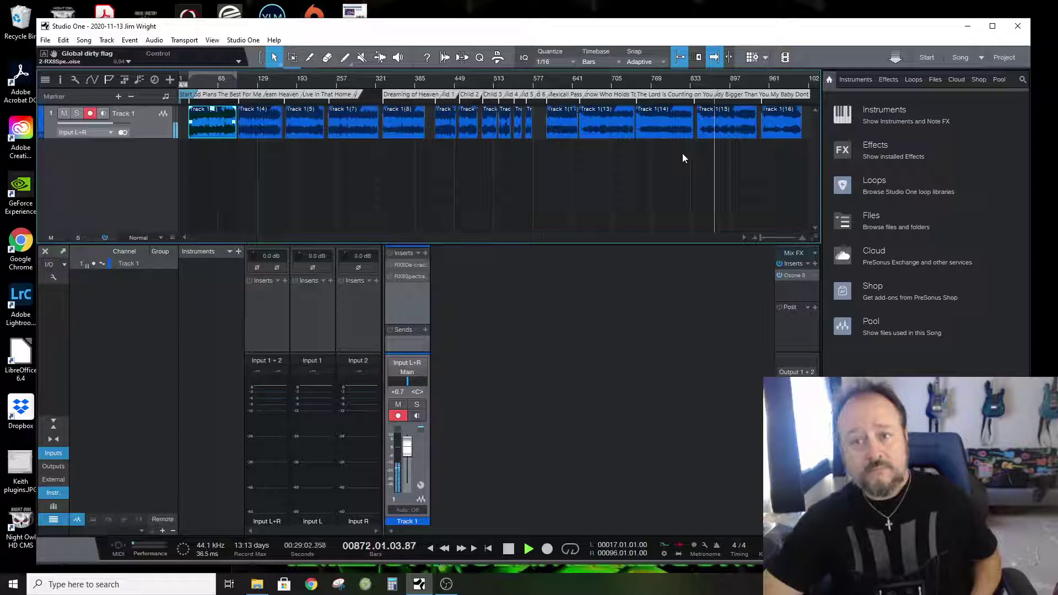
key("space")
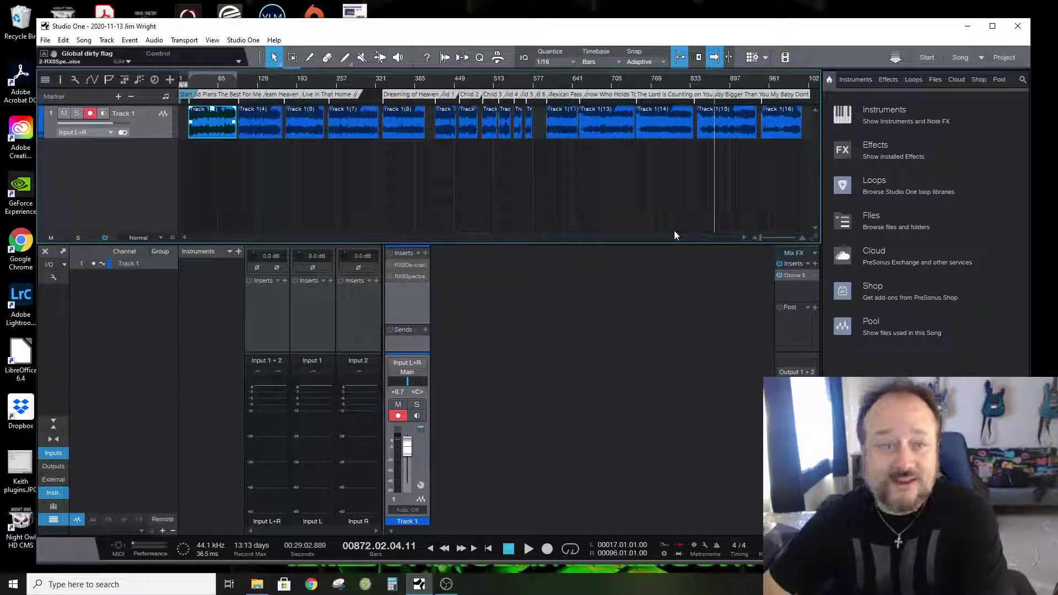
Place the playhead at bar 34 and insert the Waves X-Crackle Stereo plug-in on Track 1
left_click(200, 83)
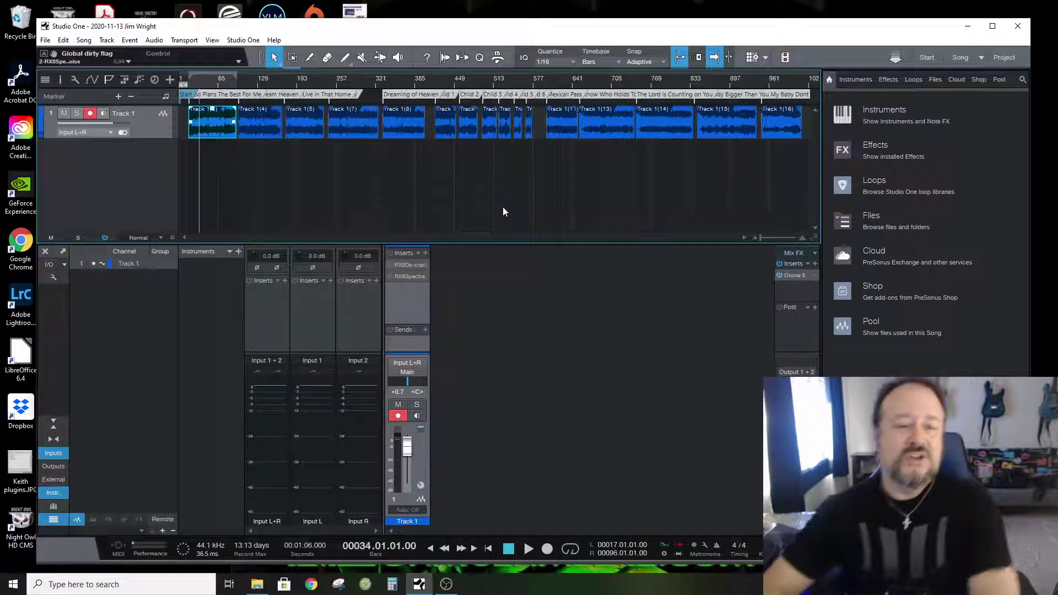
left_click(389, 253)
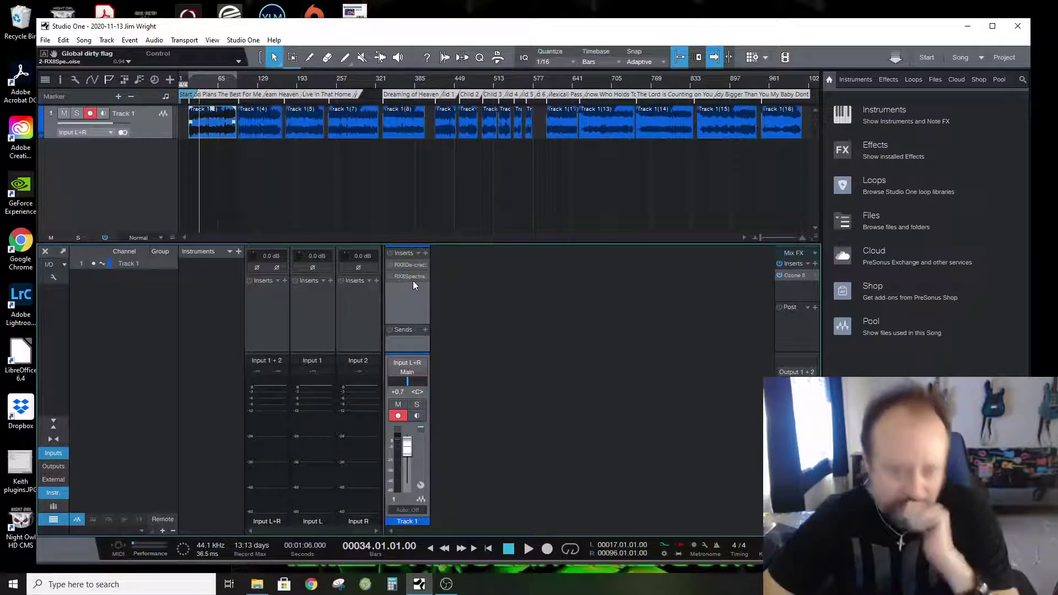
left_click(427, 253)
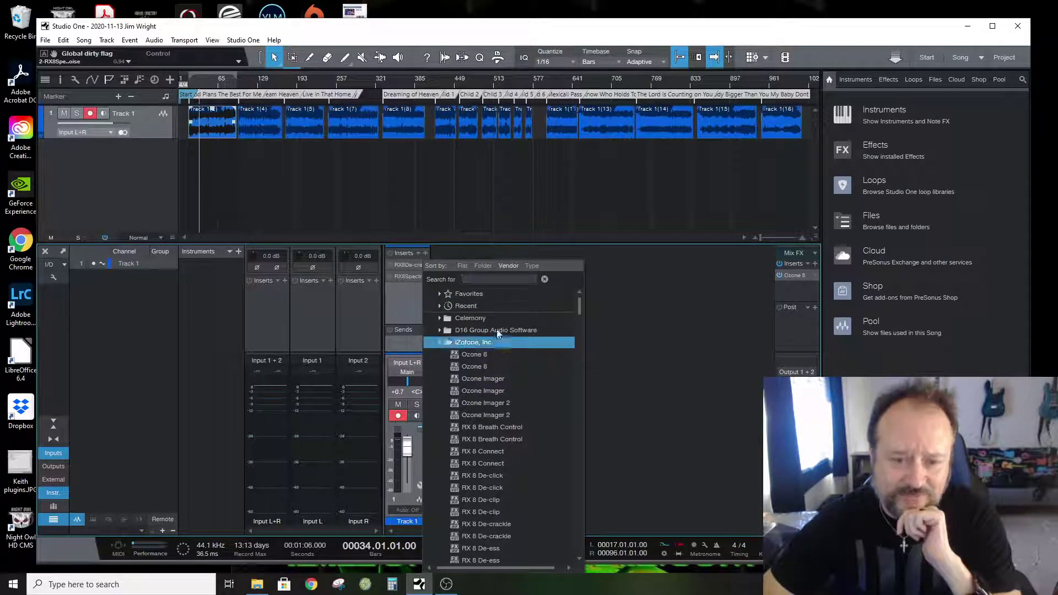
scroll(496, 353, "down", 1)
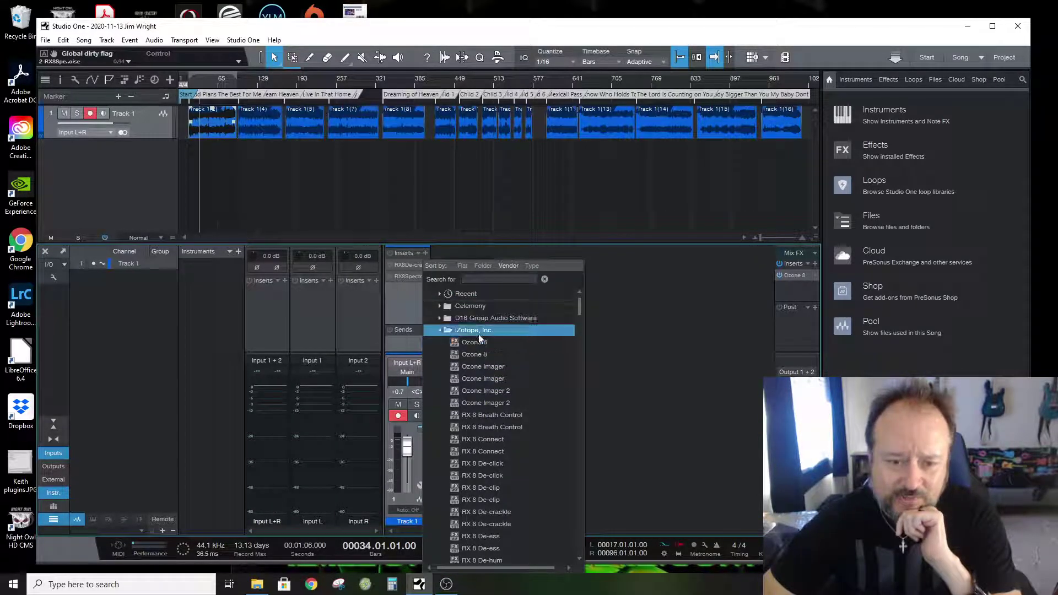
left_click(451, 330)
scroll(518, 413, "down", 1)
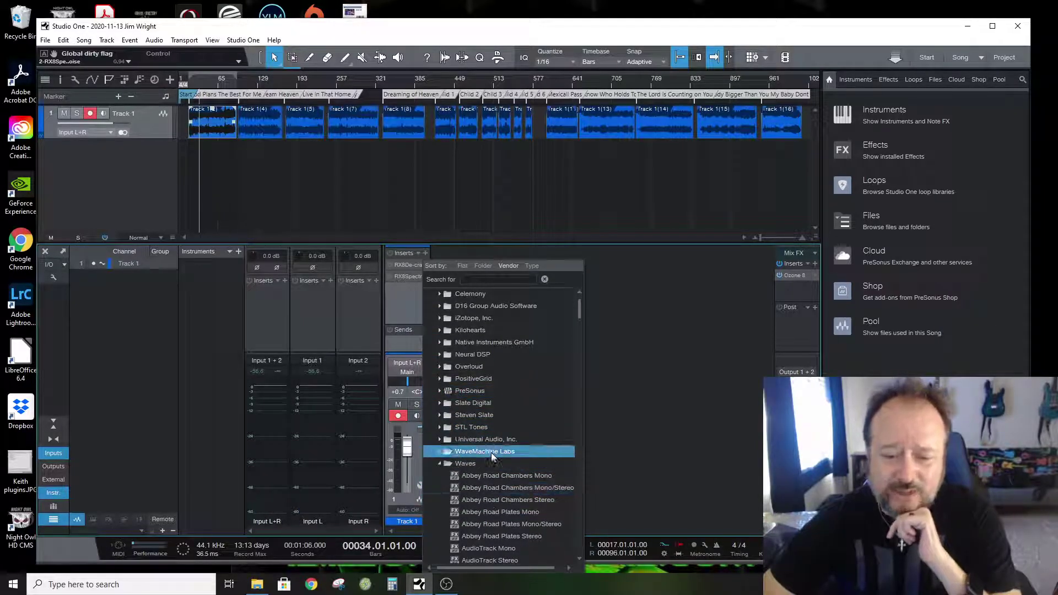
scroll(519, 474, "down", 3)
scroll(520, 474, "down", 1)
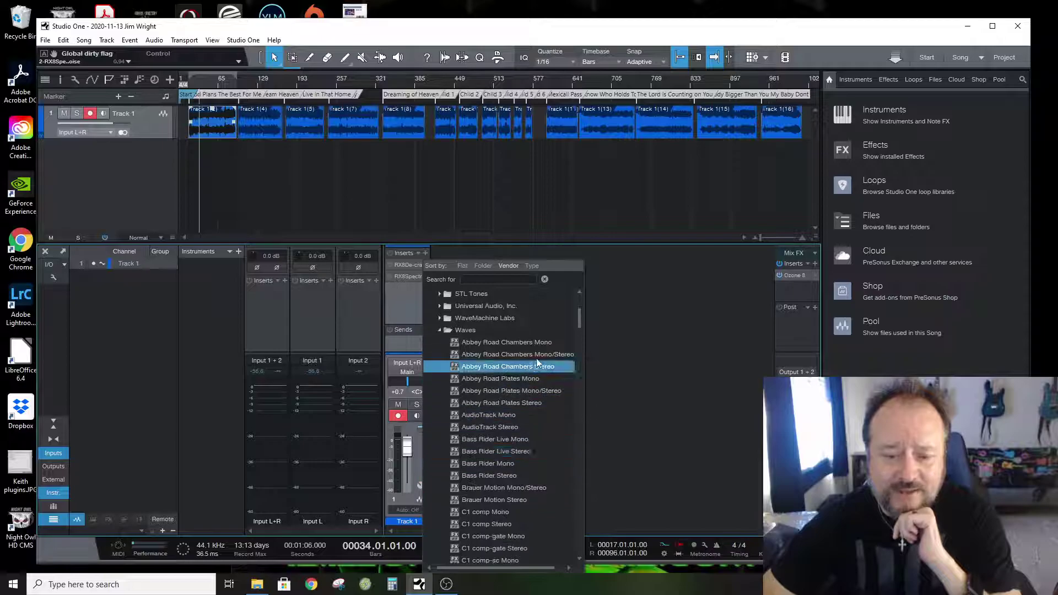
left_click_drag(577, 323, 568, 548)
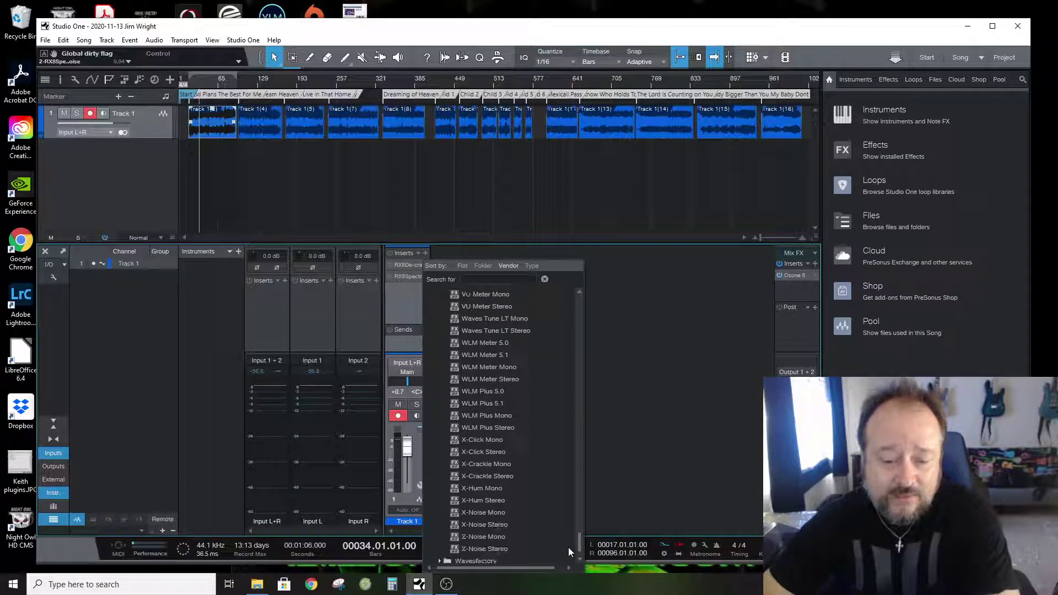
left_click(503, 483)
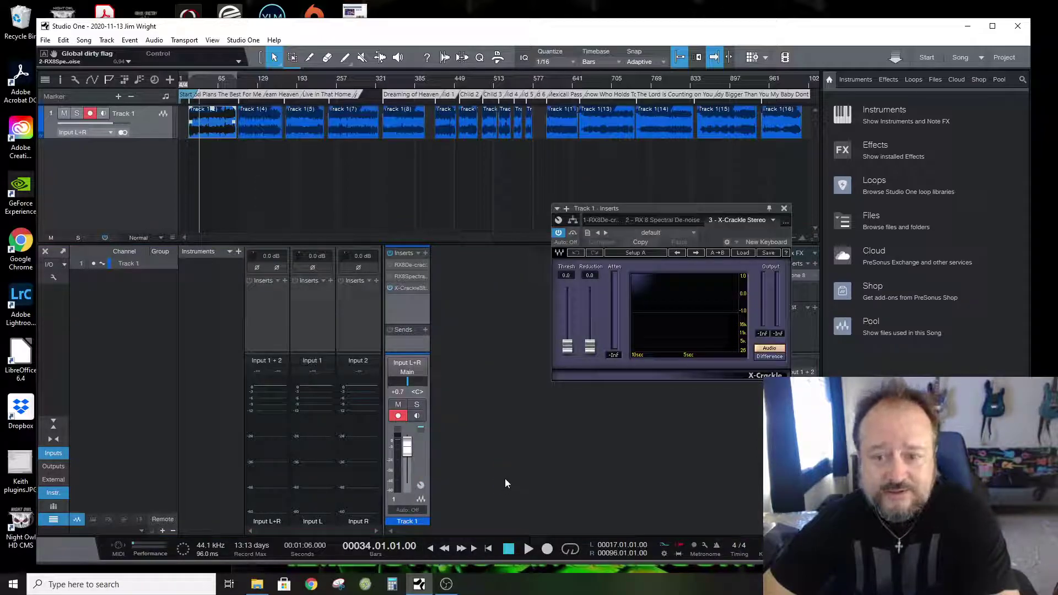
Set X-Crackle's threshold to 61.9 and its reduction to 59.0 during playback
key("space")
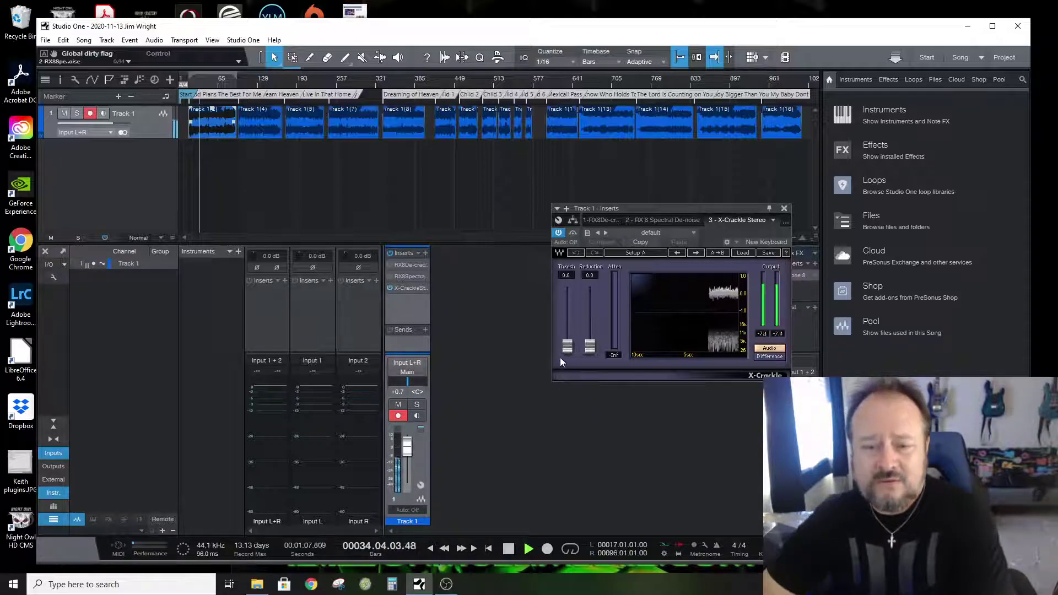
left_click_drag(568, 346, 568, 309)
left_click_drag(591, 348, 590, 311)
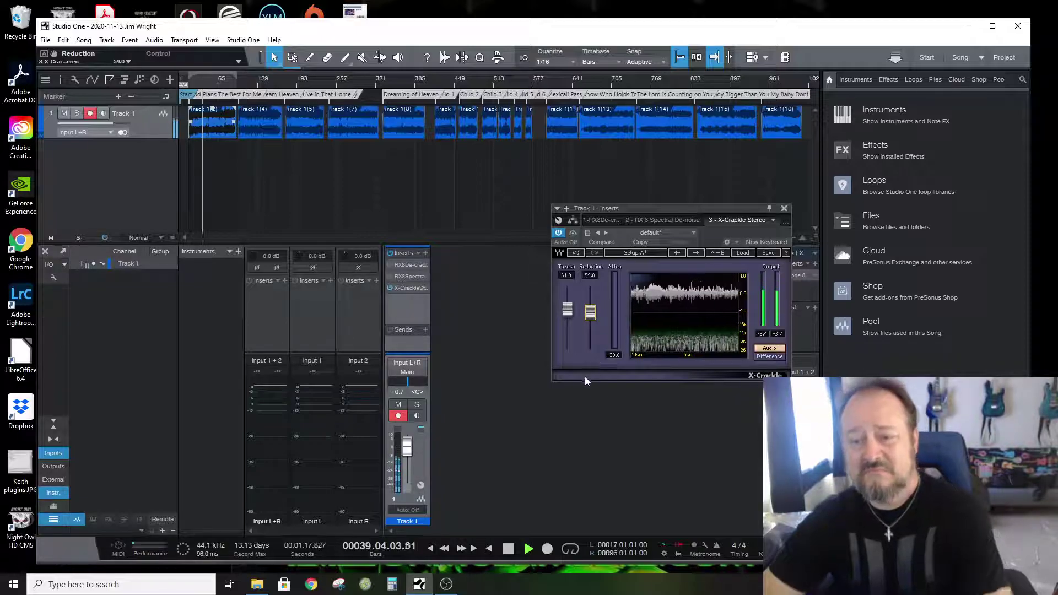
Load X-Crackle's Full Reset preset, switch to Extreme Crackle Reduction and listen to the processed audio
left_click(748, 253)
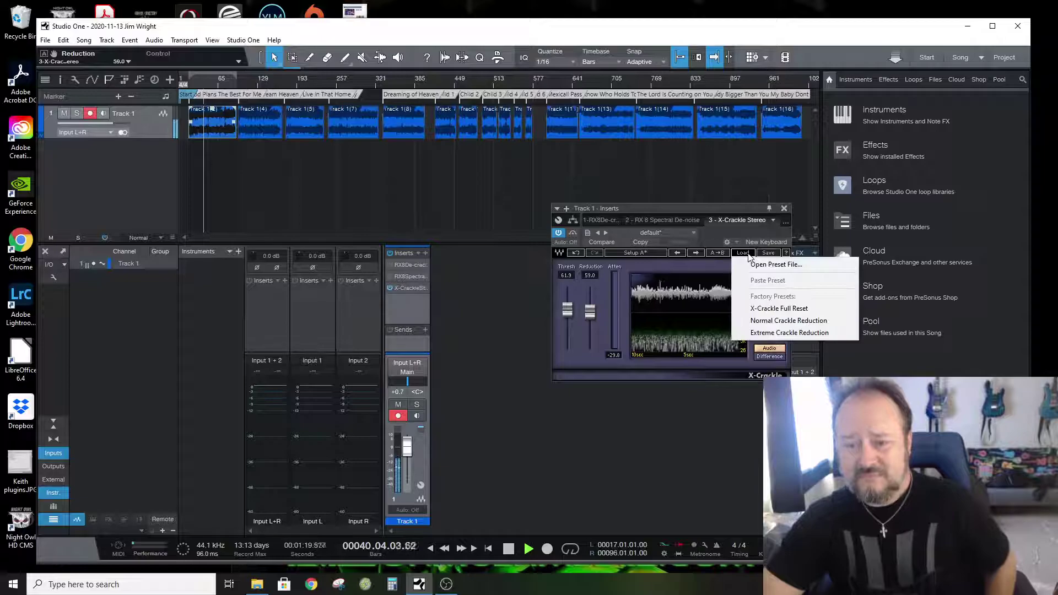
left_click(752, 308)
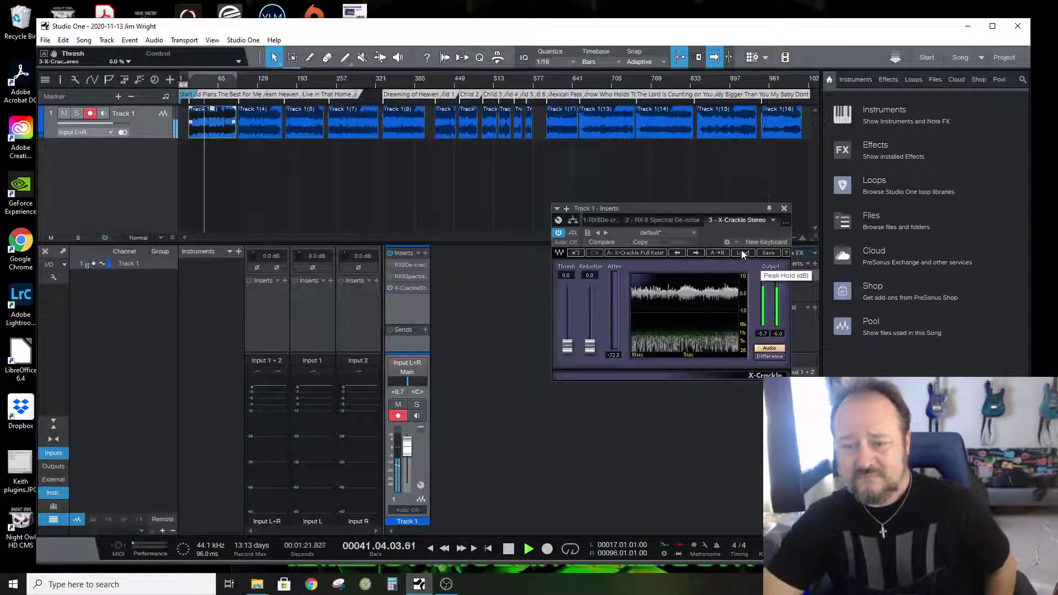
left_click(743, 253)
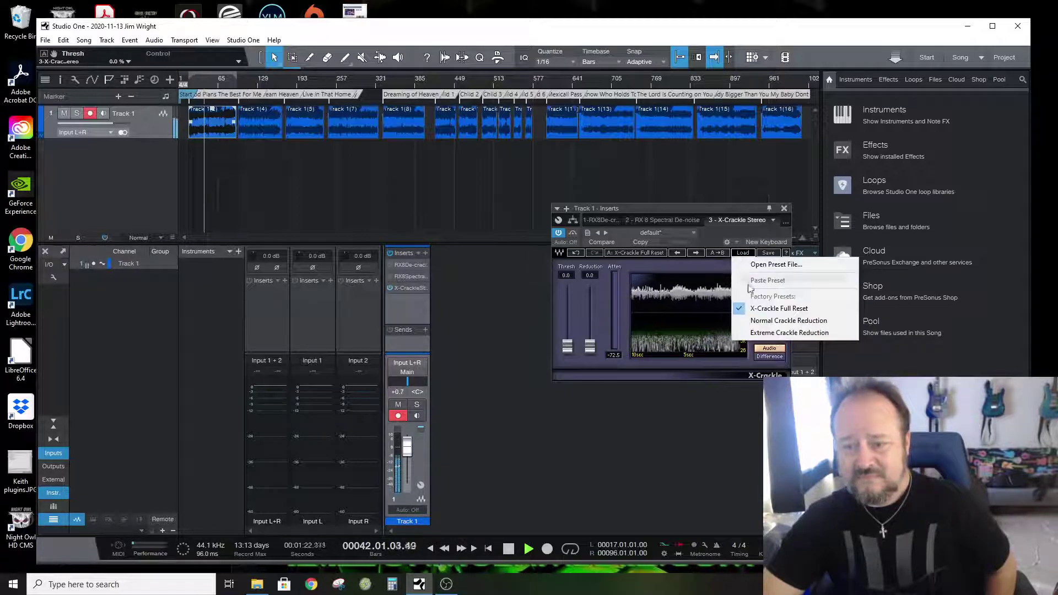
left_click(761, 333)
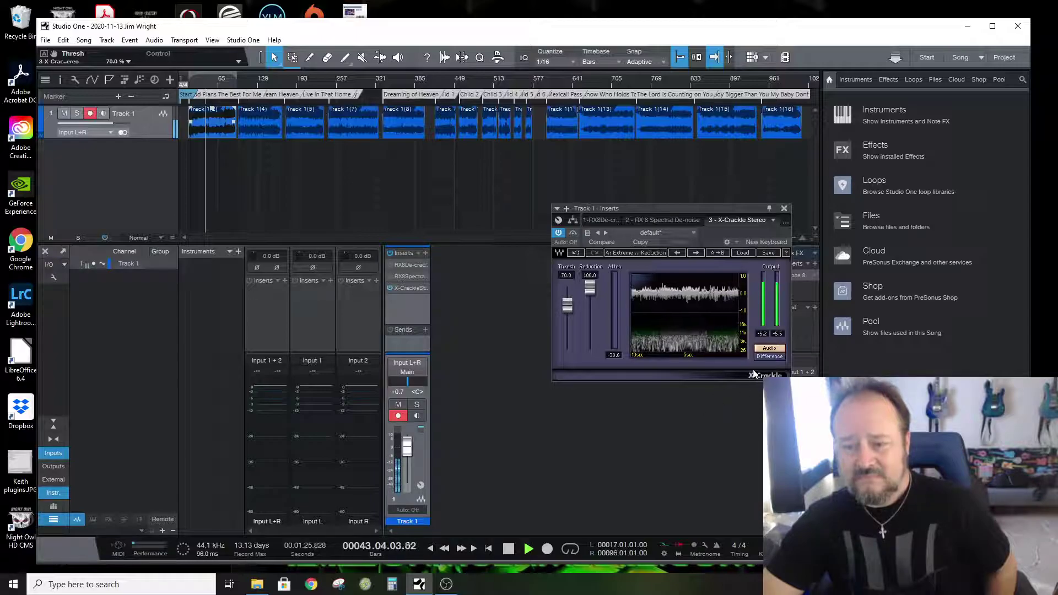
left_click(769, 351)
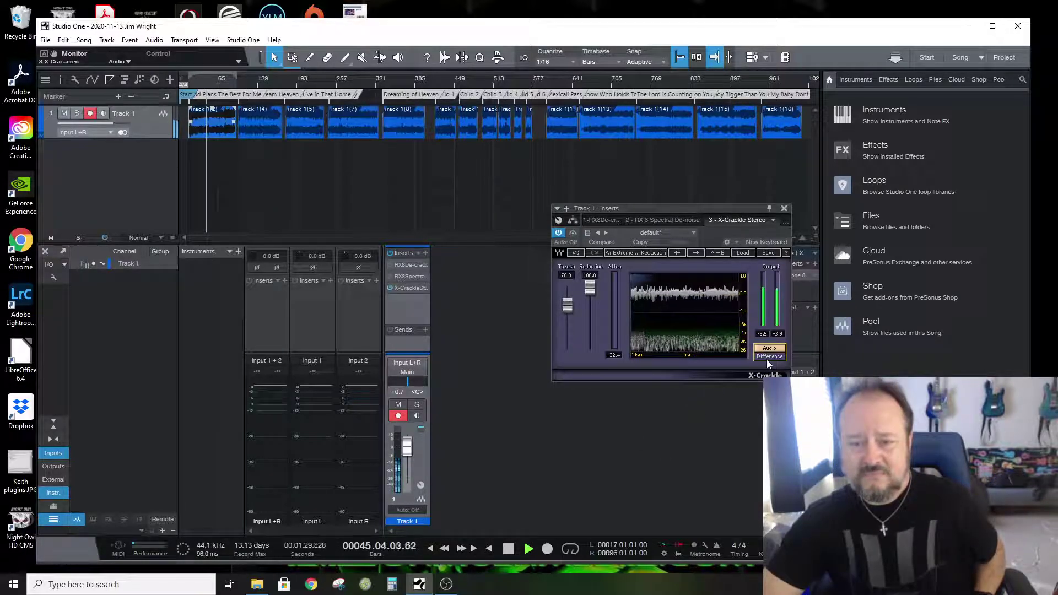
key("space")
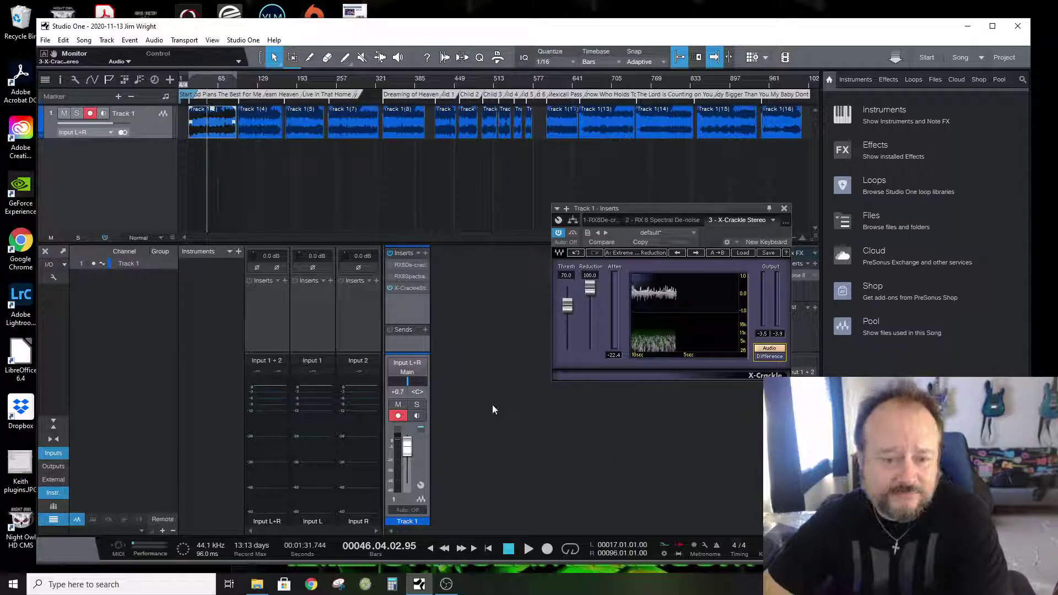
Replace the X-Crackle insert on Track 1 with the Waves X-Click Stereo plug-in
right_click(427, 288)
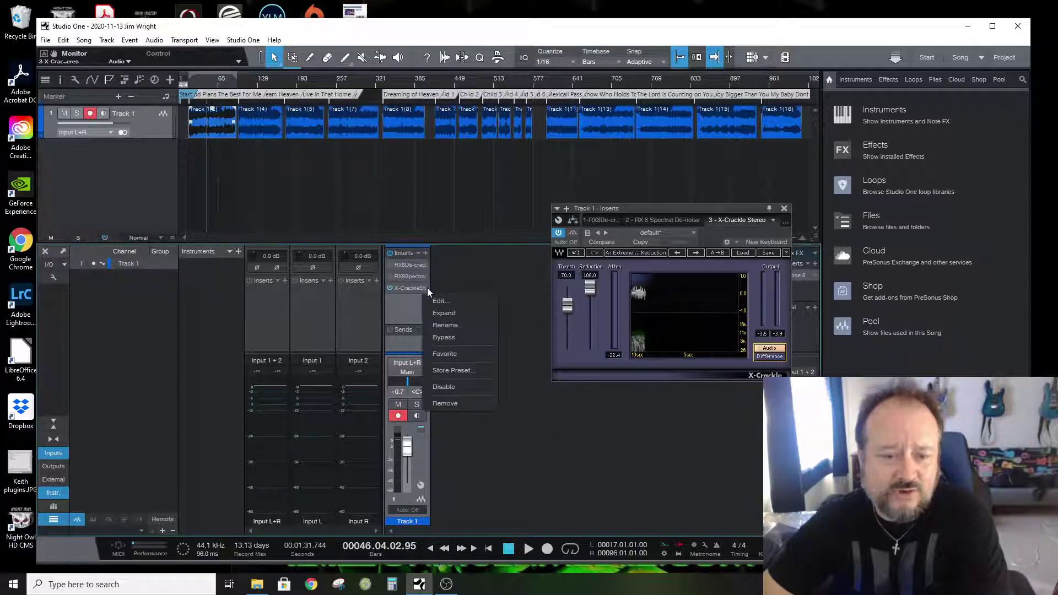
left_click(453, 406)
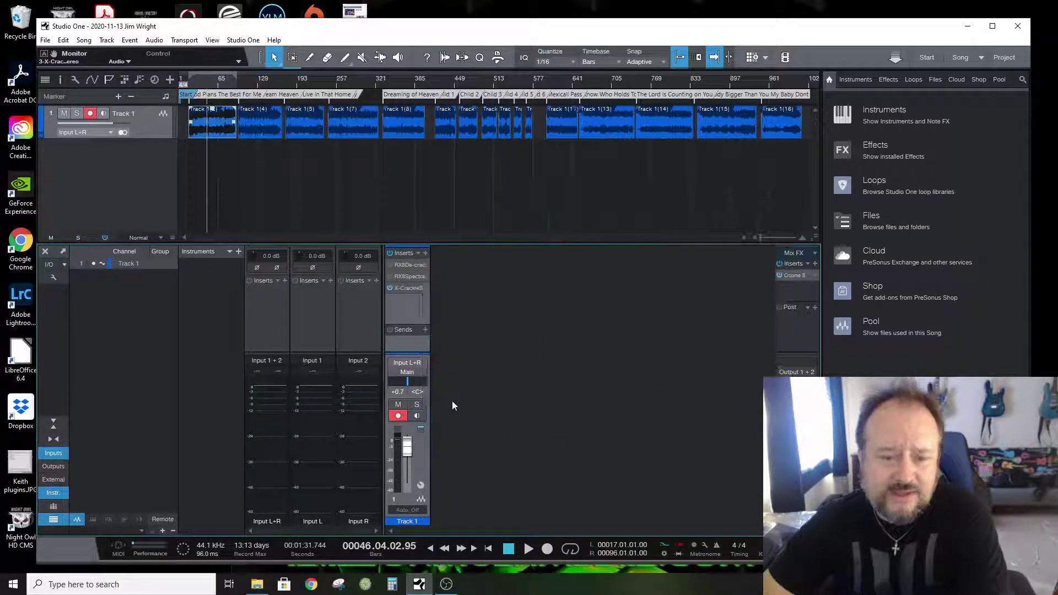
left_click(426, 254)
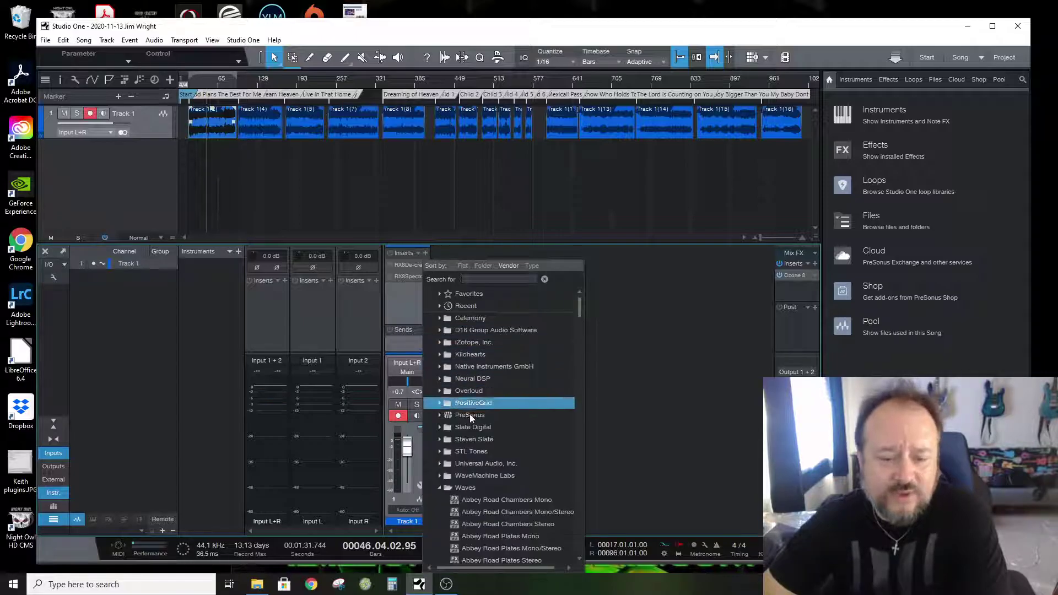
scroll(499, 451, "down", 7)
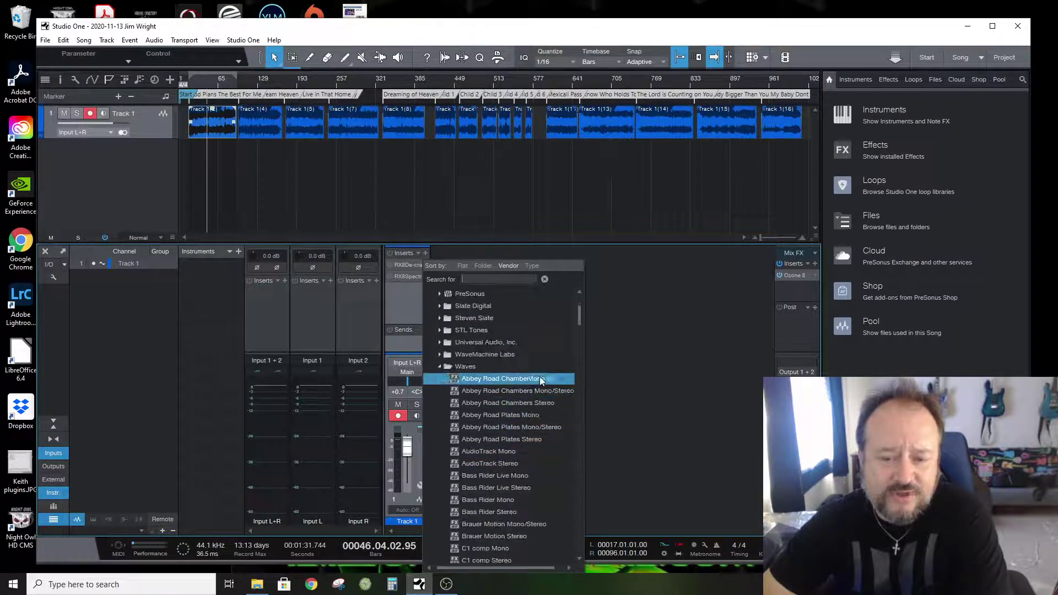
left_click_drag(583, 341, 571, 547)
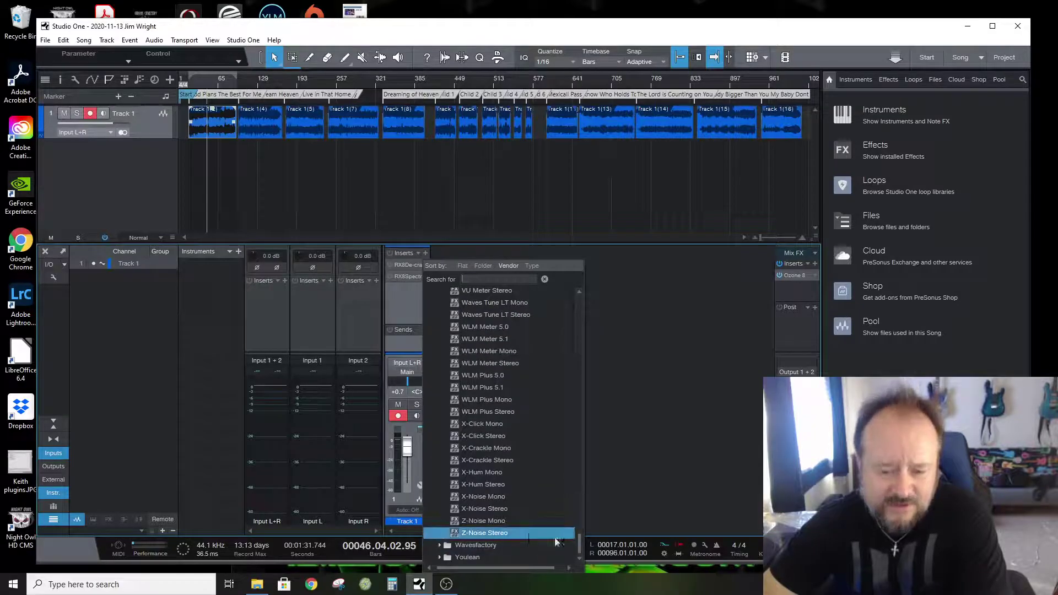
left_click(498, 436)
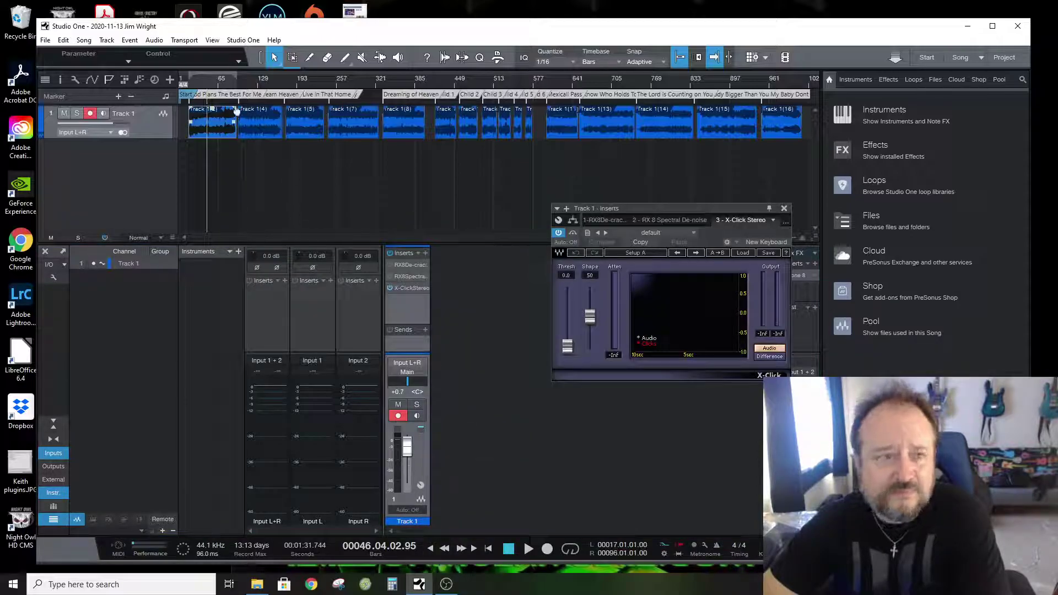
Audition Track 1 through X-Click at its default settings, then close its window and bypass the plug-in
key("space")
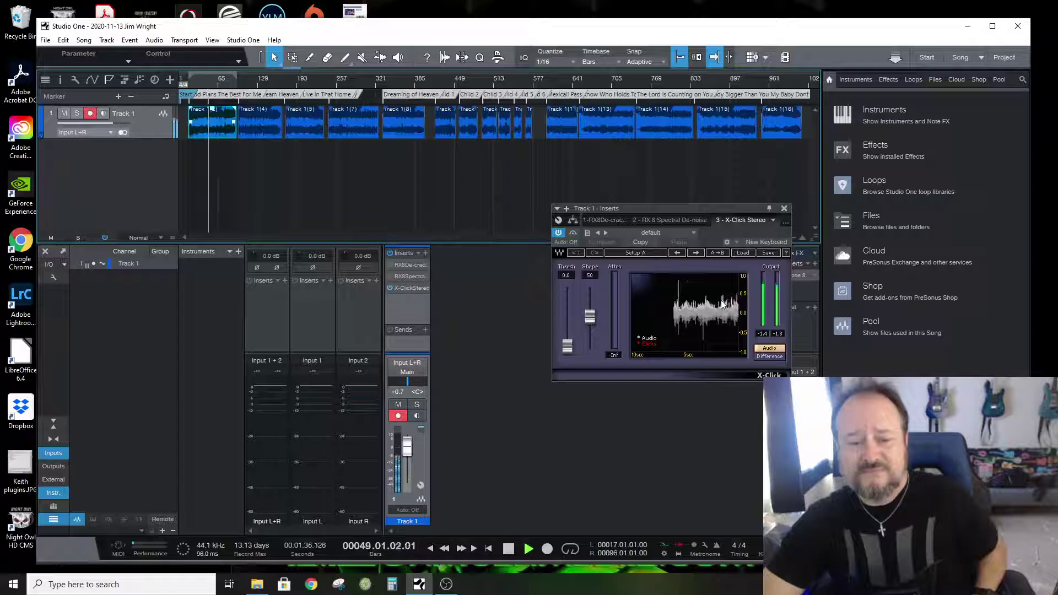
key("space")
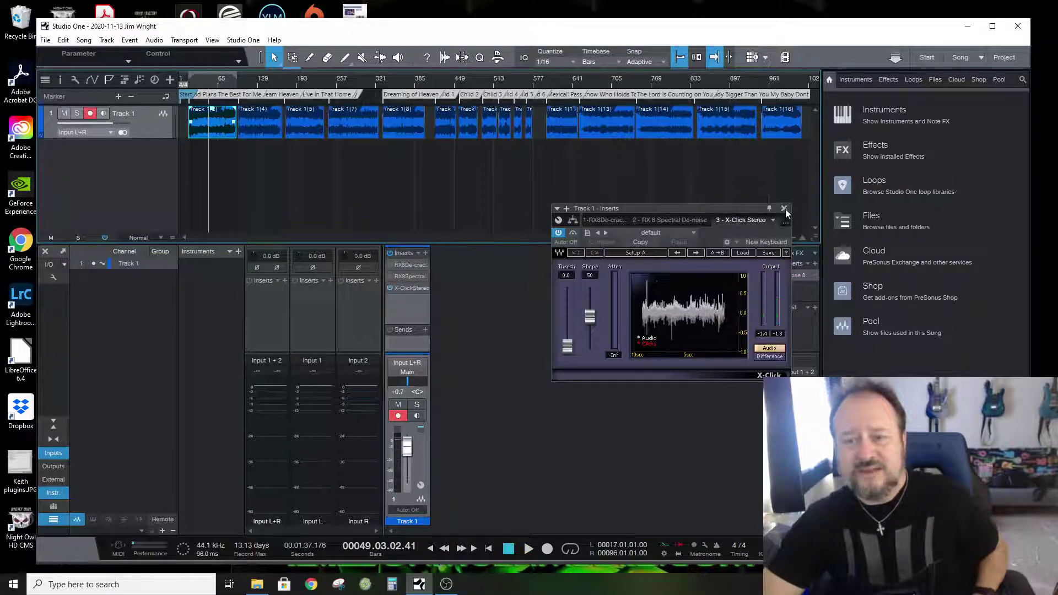
left_click(784, 209)
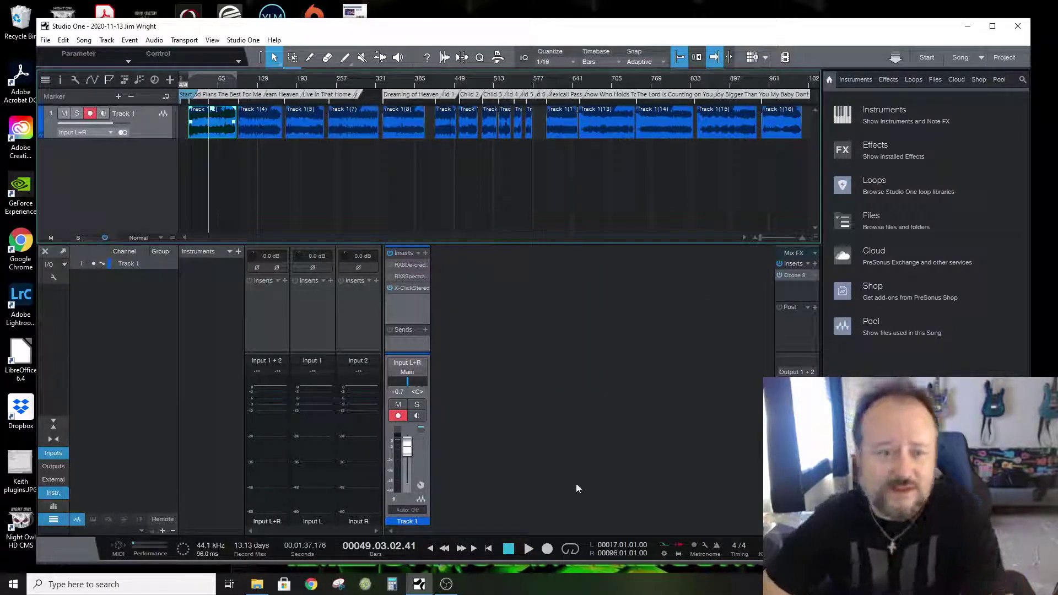
left_click(390, 287)
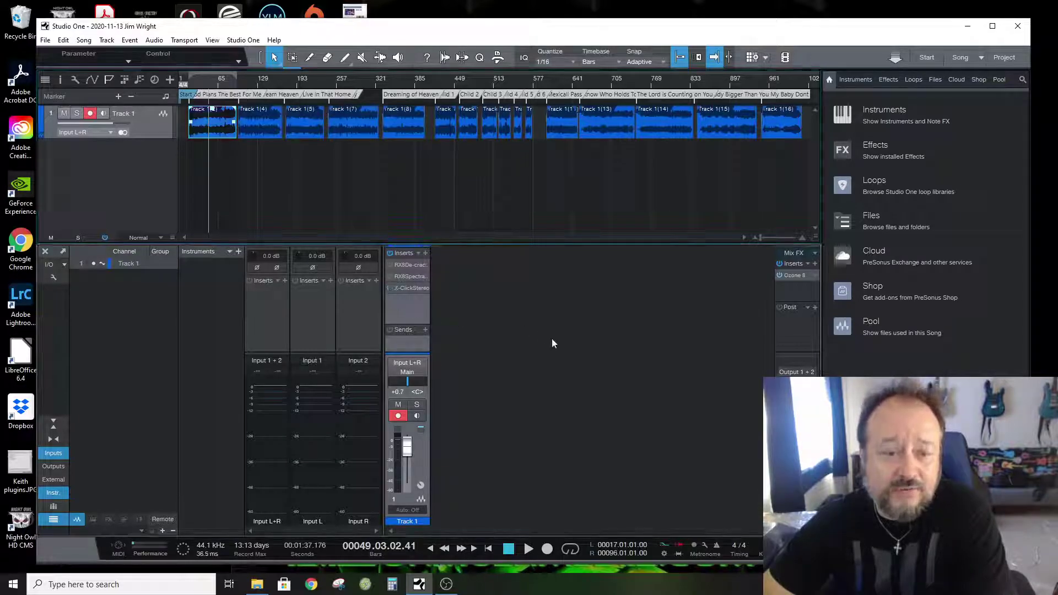
Activate the RX 8 De-crackle insert on Track 1 and listen to the processed playback
left_click(391, 265)
key("space")
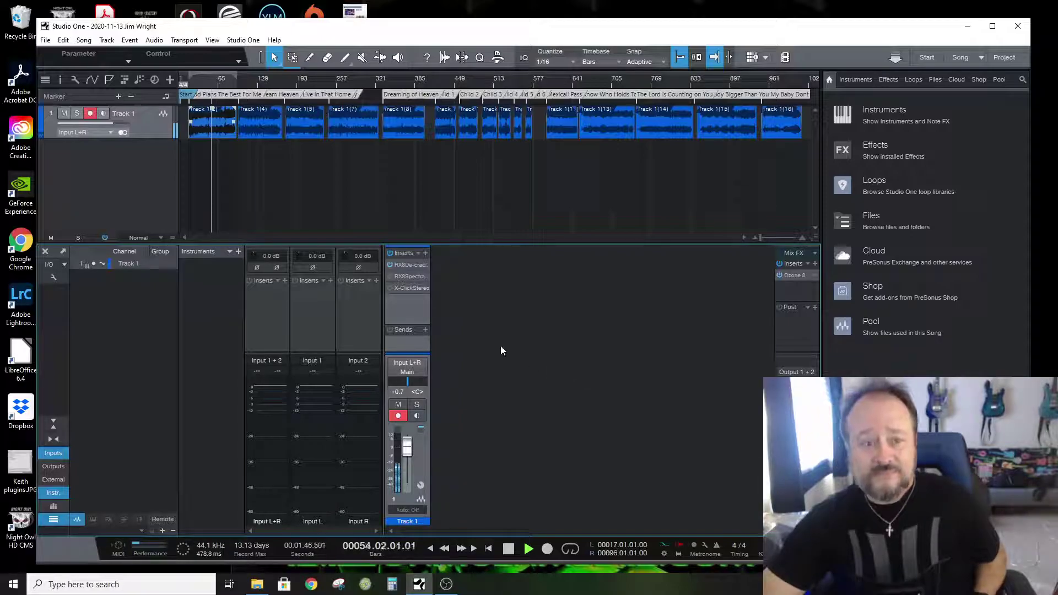
right_click(426, 268)
left_click(533, 336)
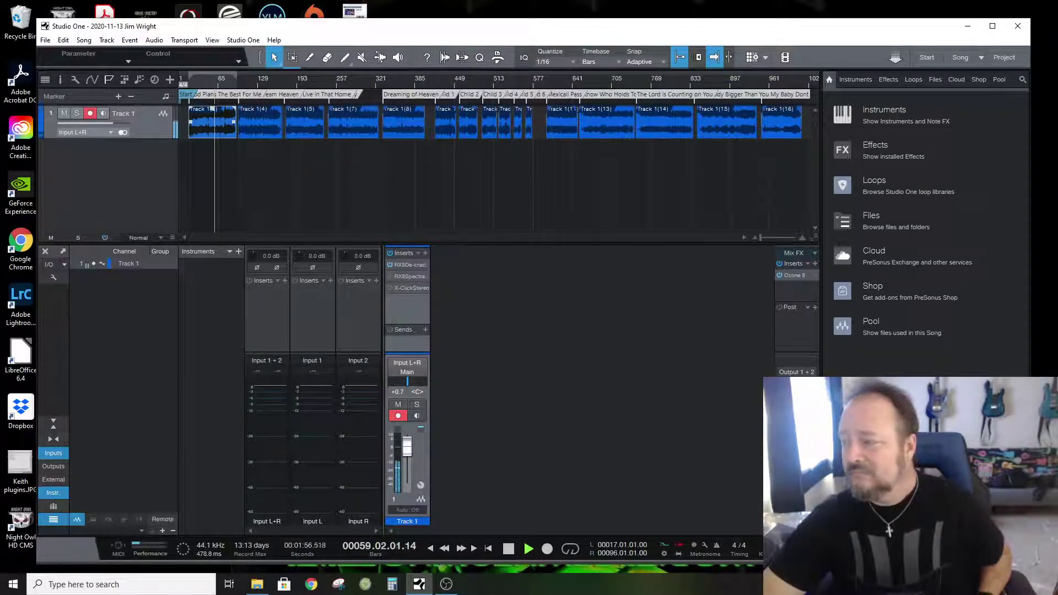
key("space")
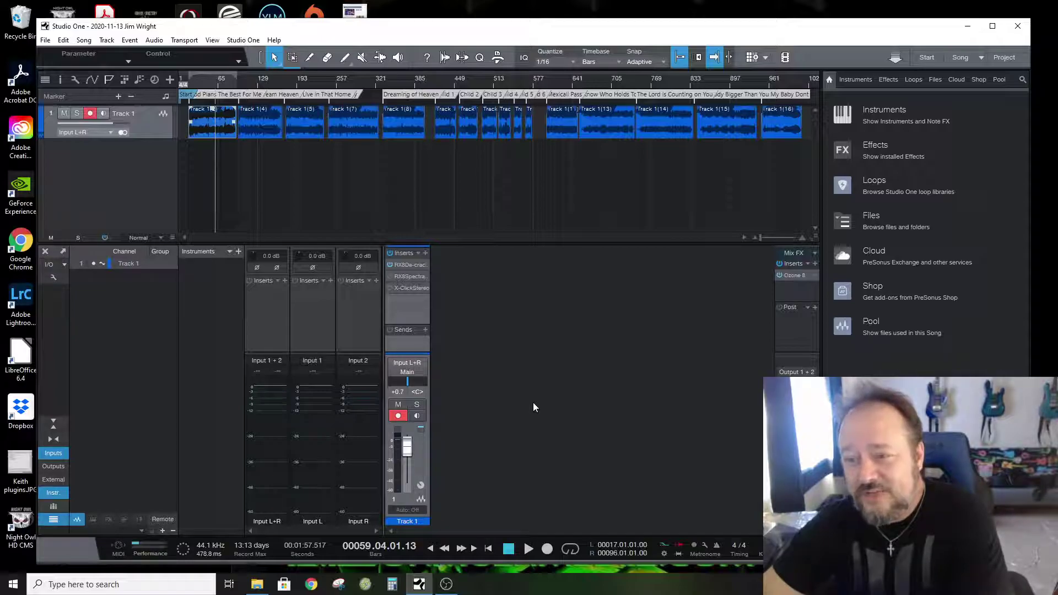
Remove the bypassed X-Click Stereo insert from Track 1
left_click(427, 288)
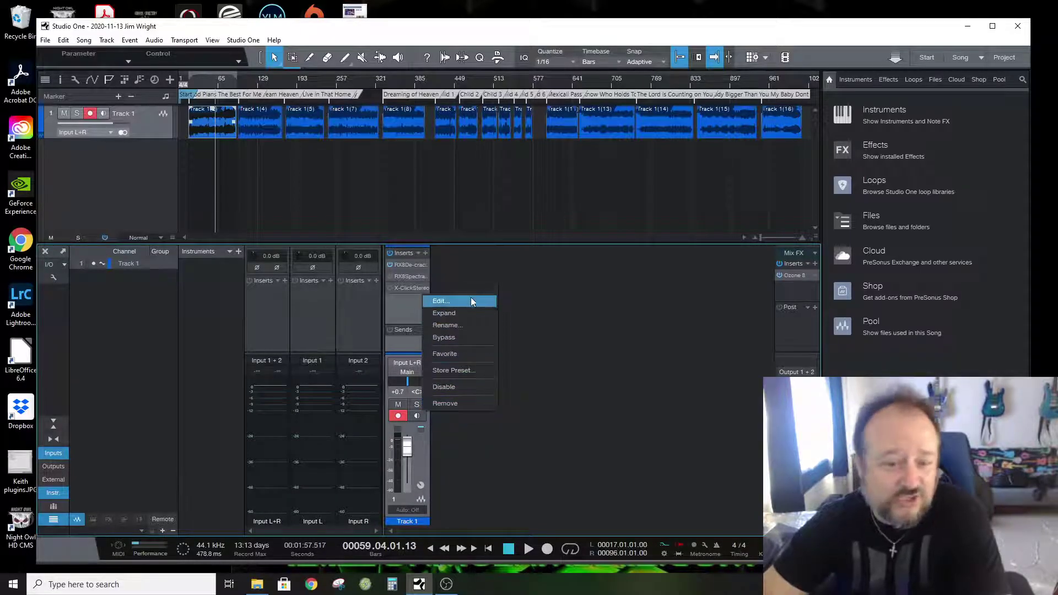
left_click(467, 404)
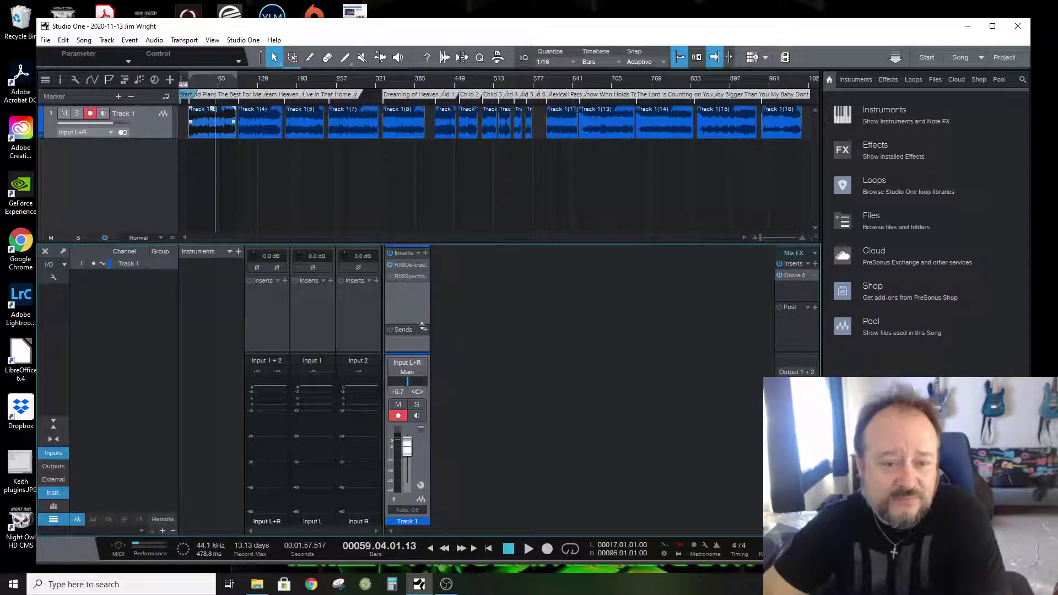
left_click(425, 254)
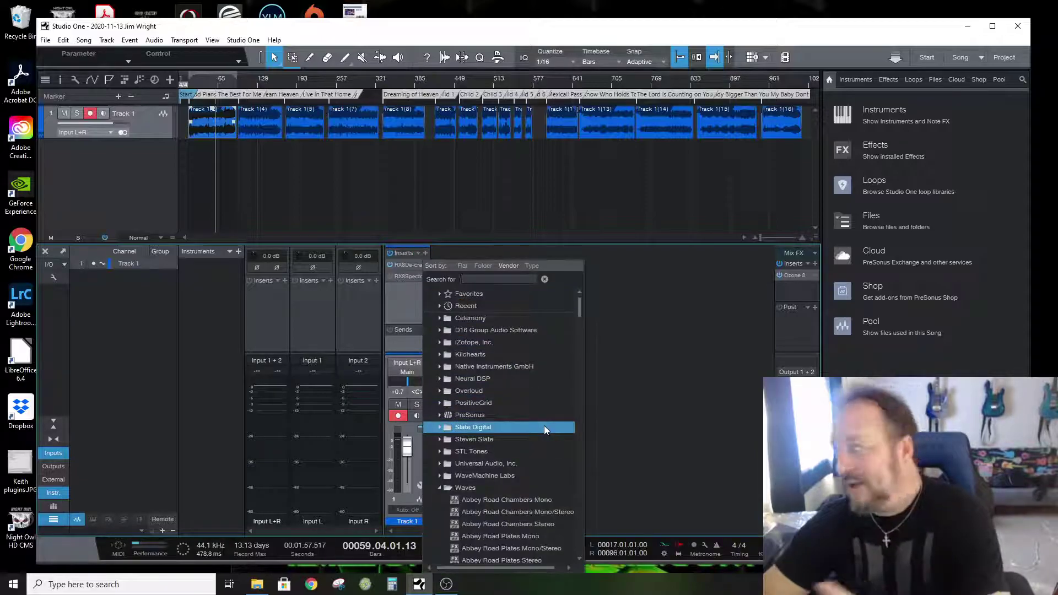
key("Up")
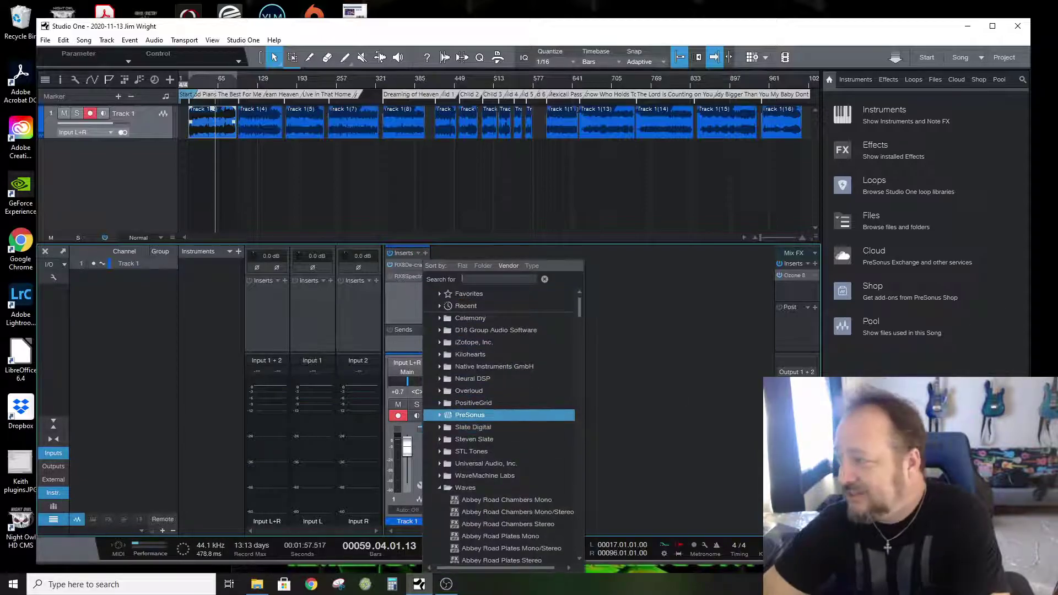
key("Escape")
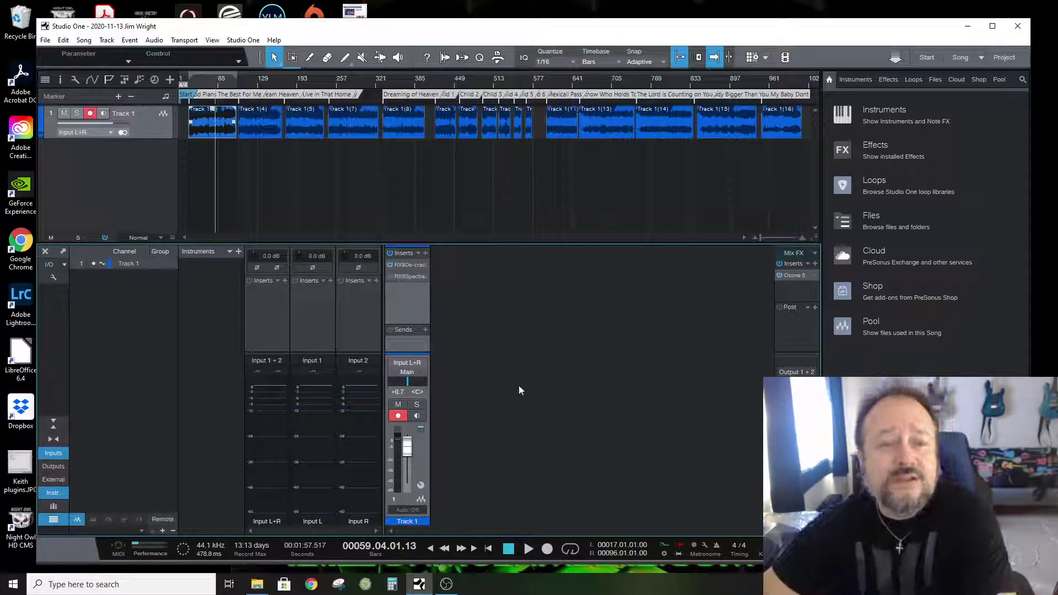
Insert the Waves Z-Noise Stereo plug-in on Track 1 and bring its window into view over the mixer
left_click(426, 253)
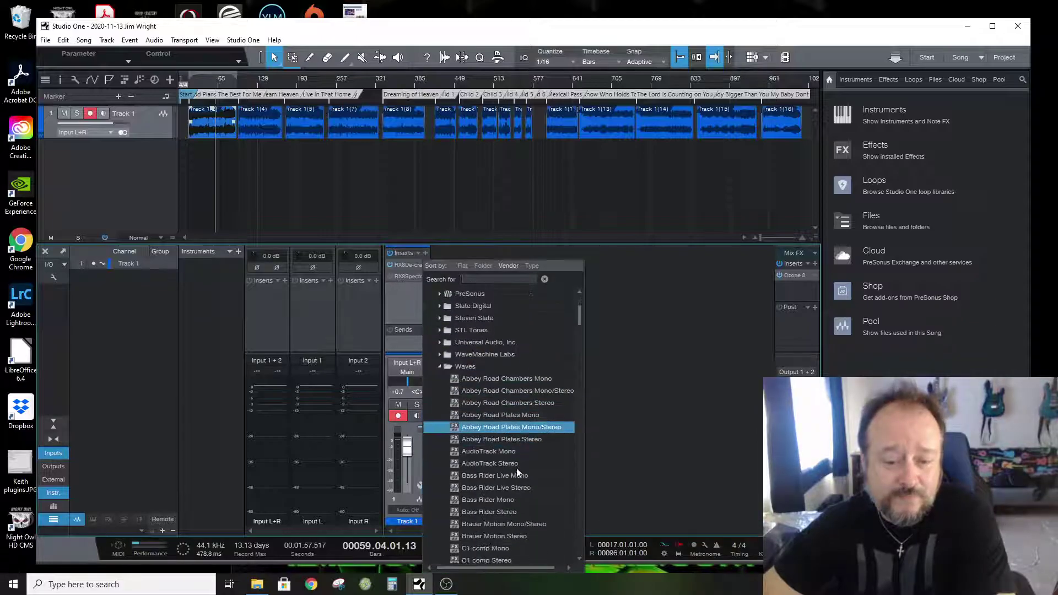
left_click_drag(578, 320, 582, 554)
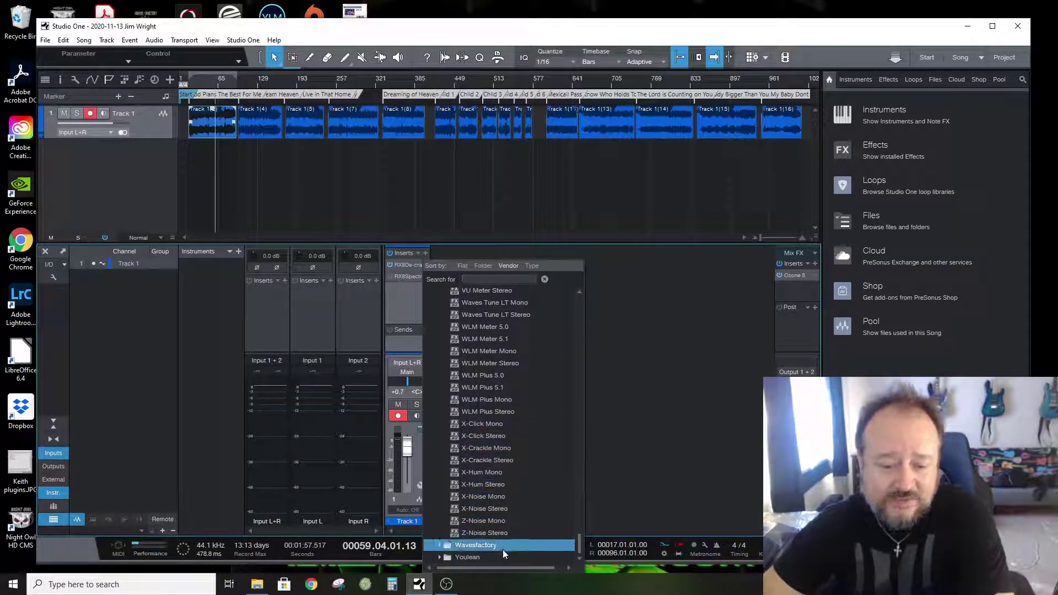
left_click(494, 532)
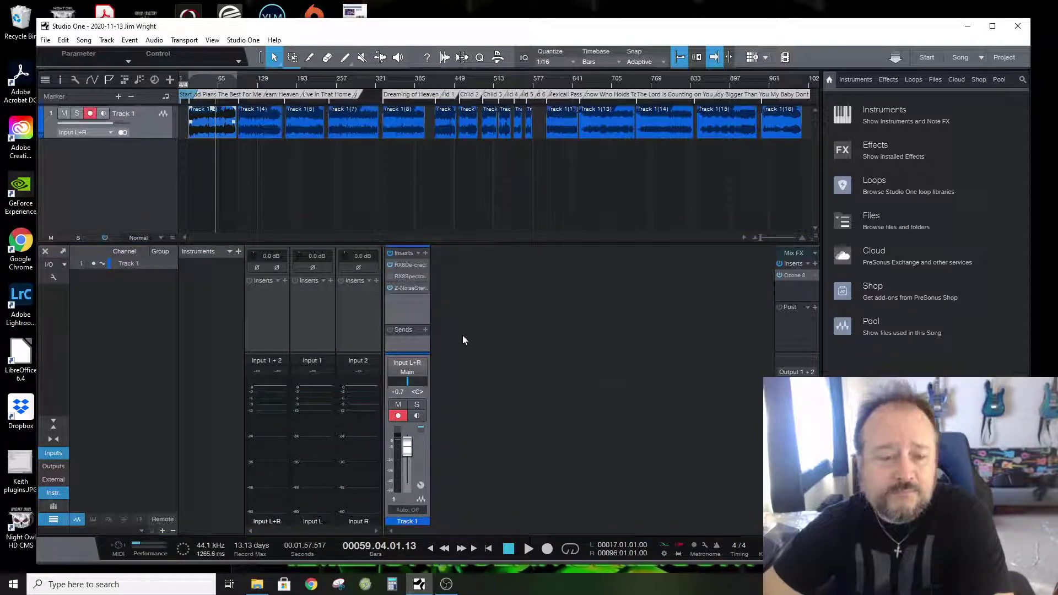
left_click(424, 290)
left_click(434, 301)
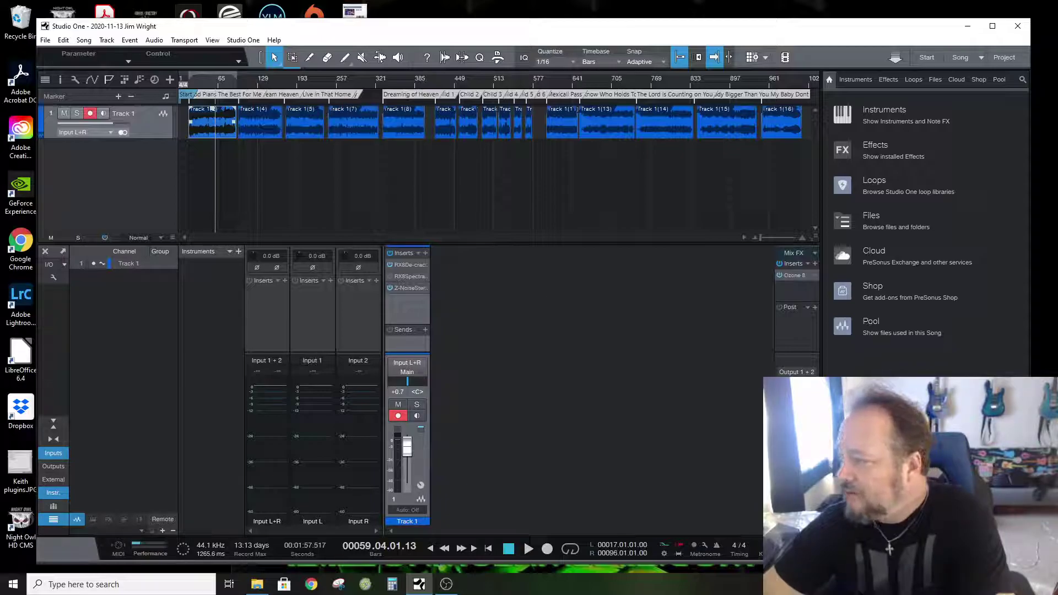
left_click_drag(779, 202, 527, 214)
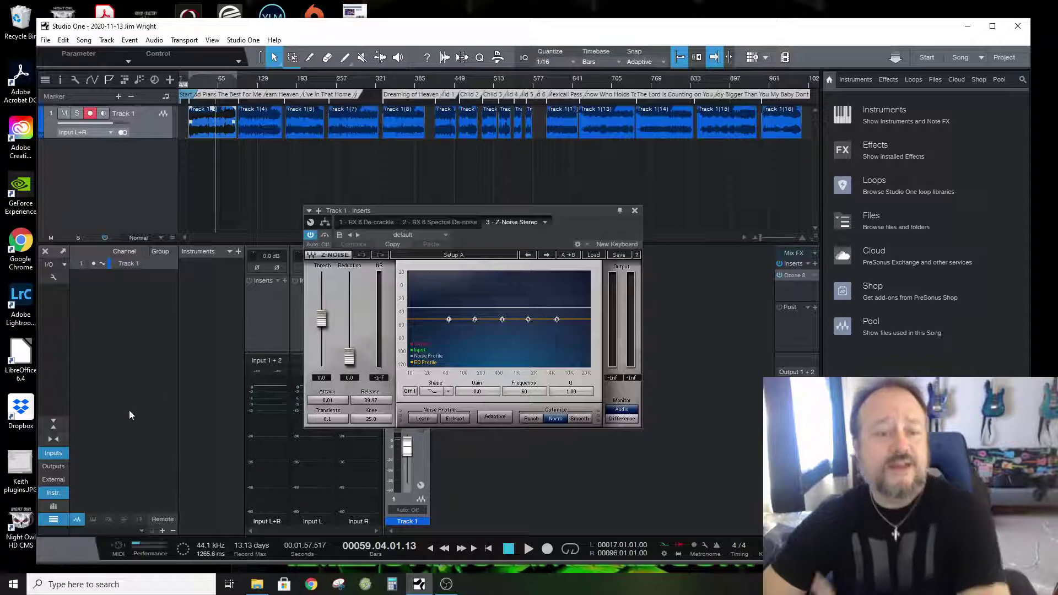
Play Track 1 from bar 31, have Z-Noise learn a noise profile, and set its threshold to 13.0 dB and reduction to 26.0 dB
left_click(197, 83)
key("space")
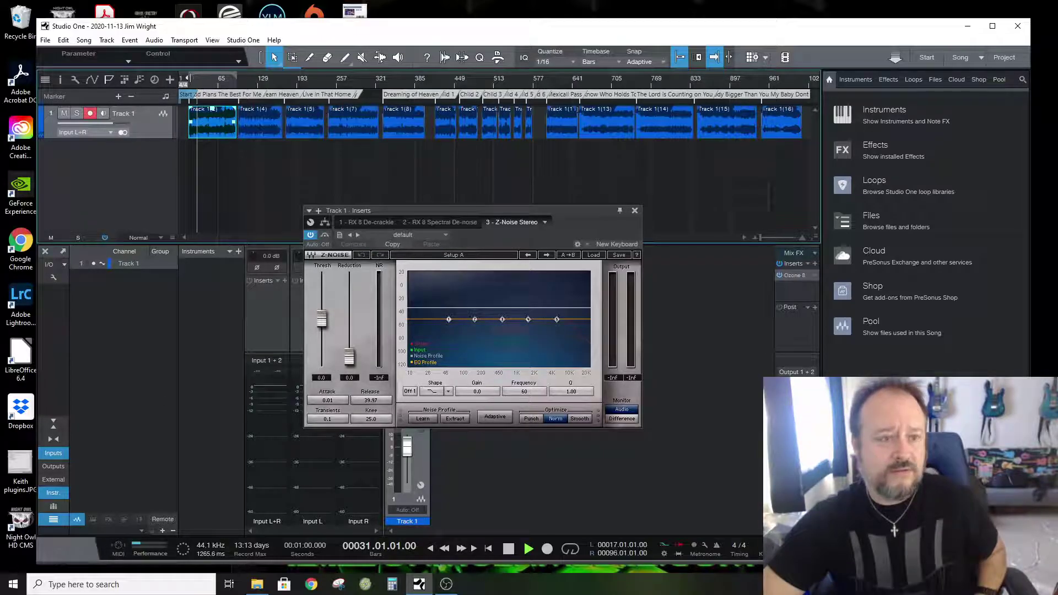
left_click(422, 421)
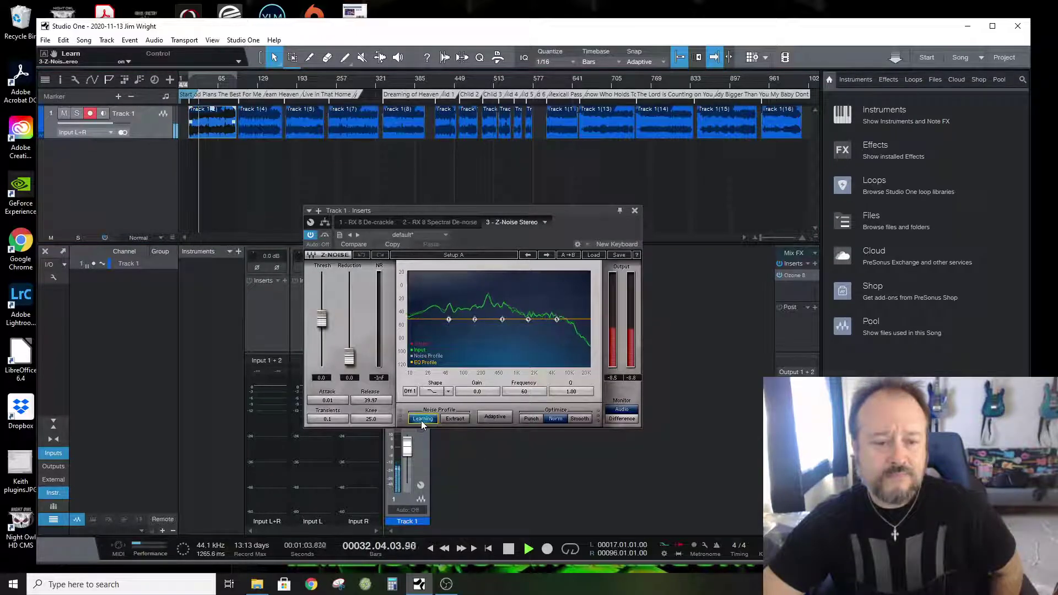
left_click(422, 420)
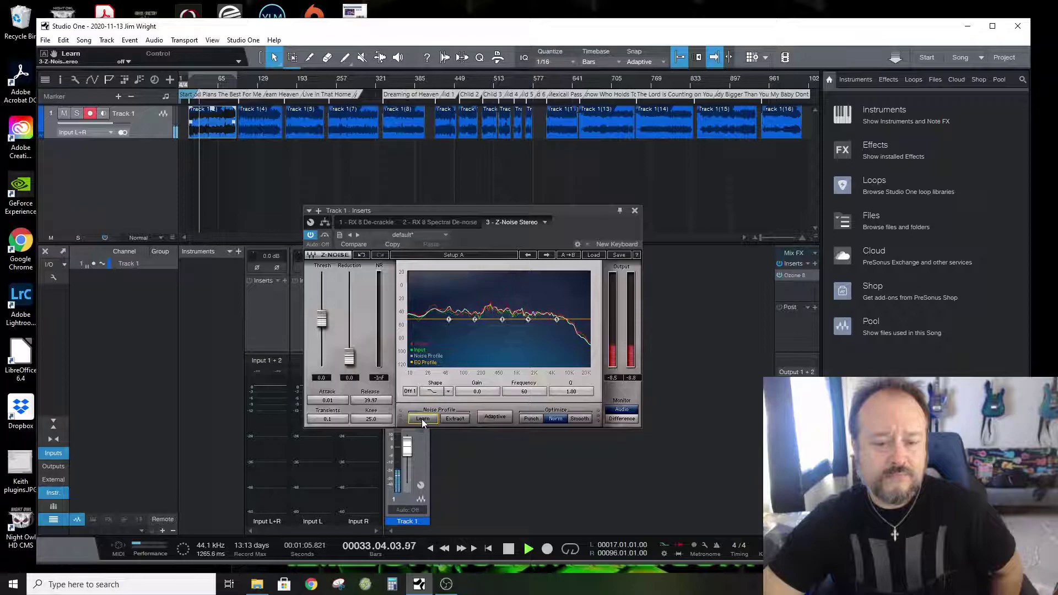
left_click_drag(349, 359, 321, 311)
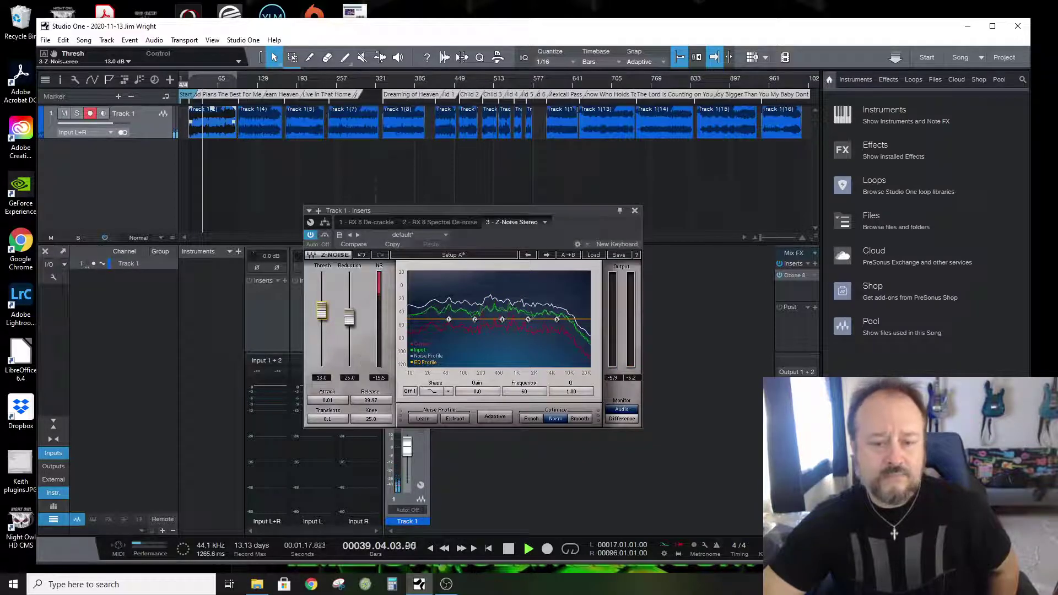
Relearn the Z-Noise profile during playback, set the reduction to 17.5 dB, and stop after listening
left_click(429, 421)
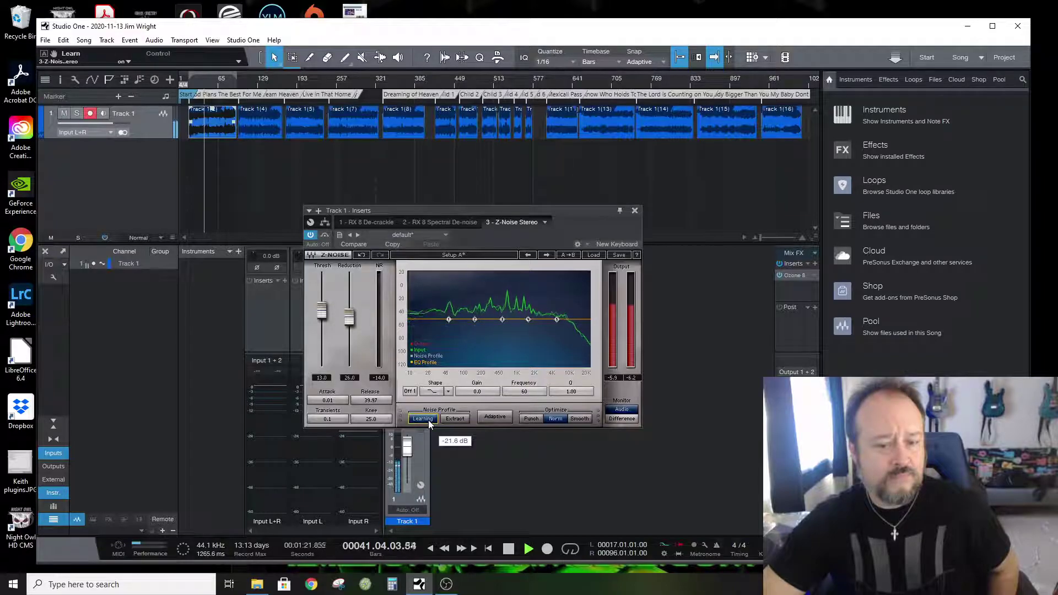
left_click(428, 420)
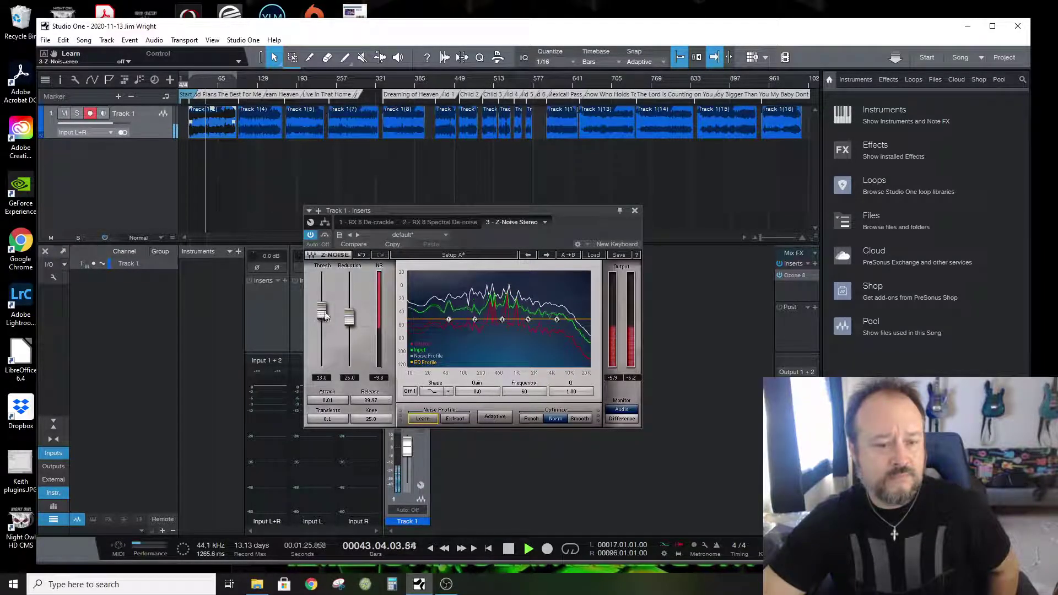
left_click_drag(352, 317, 349, 330)
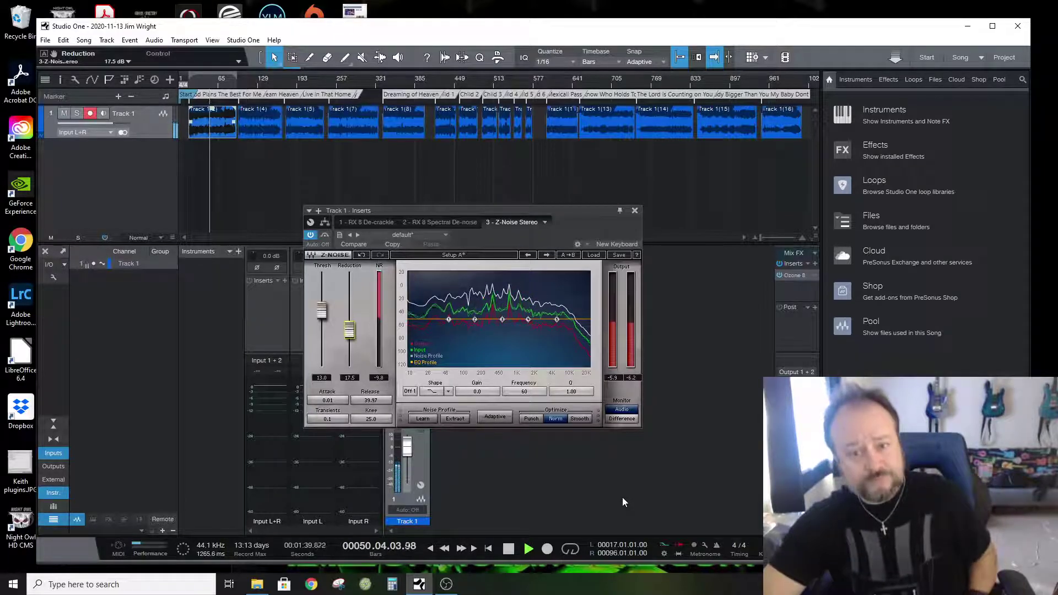
key("space")
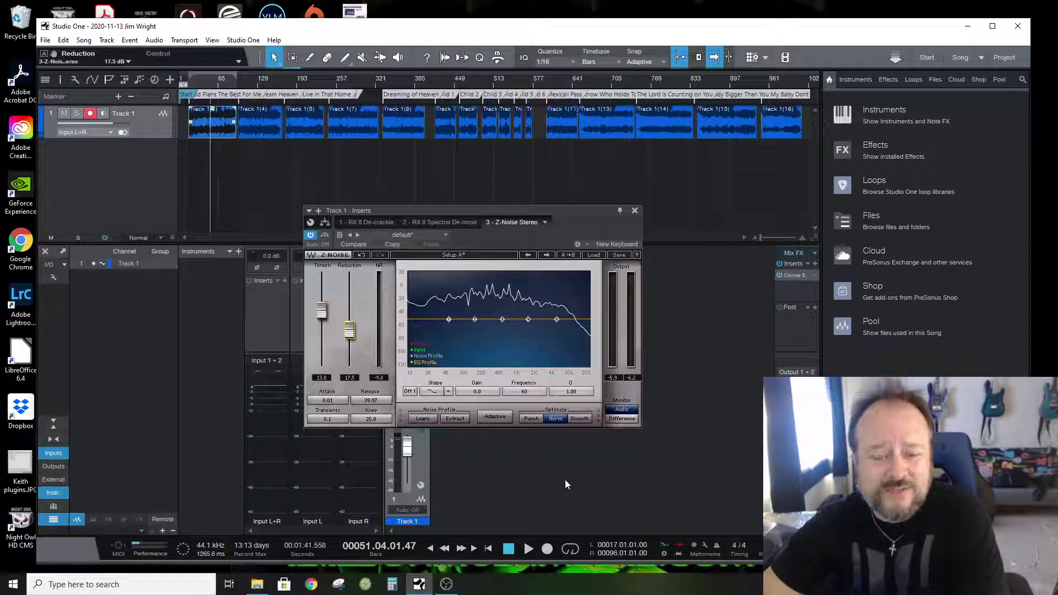
Listen to the last clip on Track 1 through Z-Noise, stop playback and close the plug-in window
left_click(776, 95)
key("space")
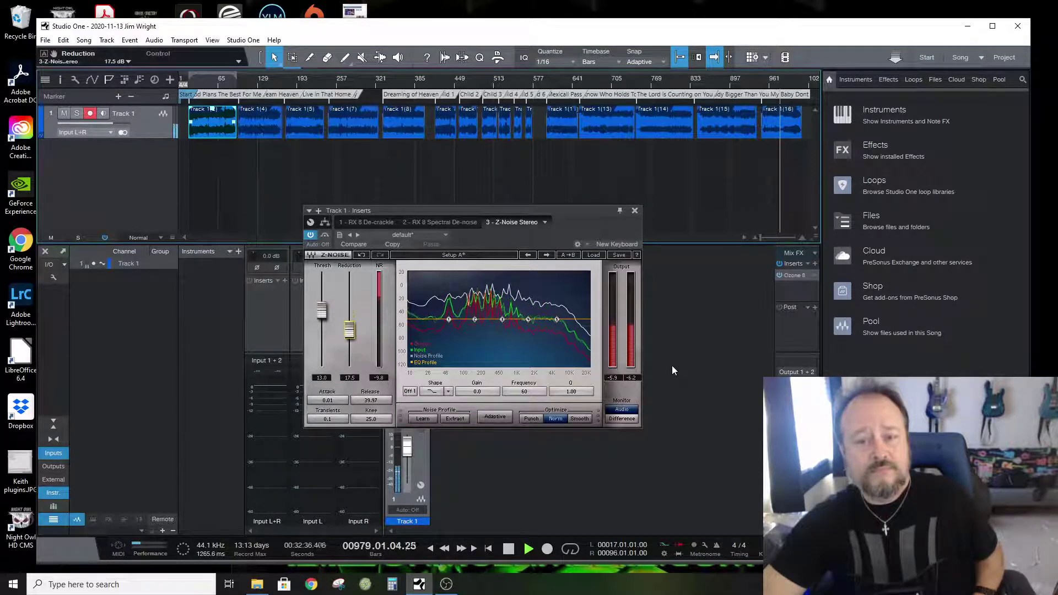
key("space")
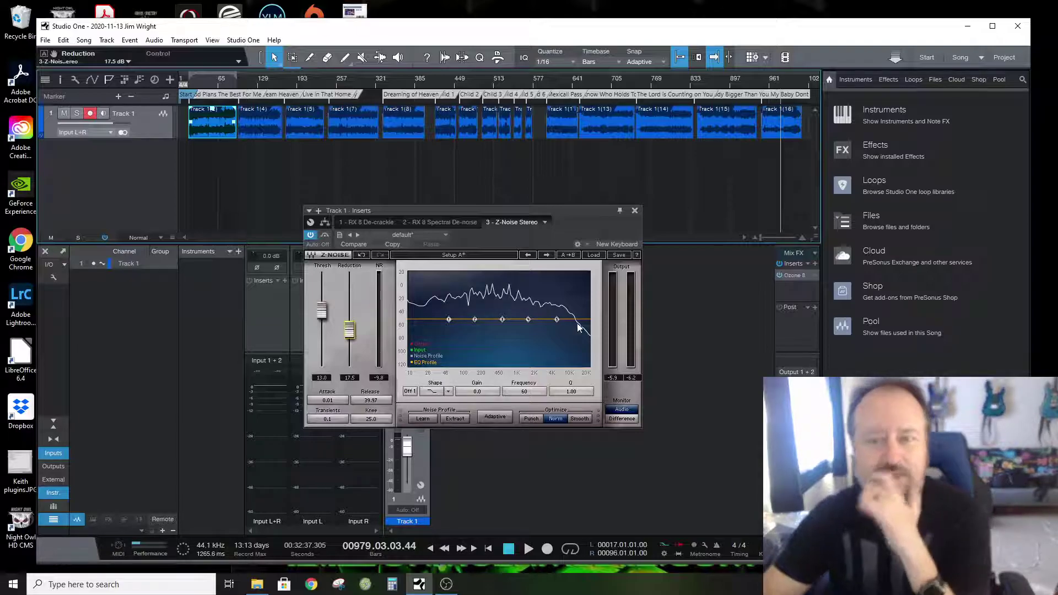
left_click(635, 210)
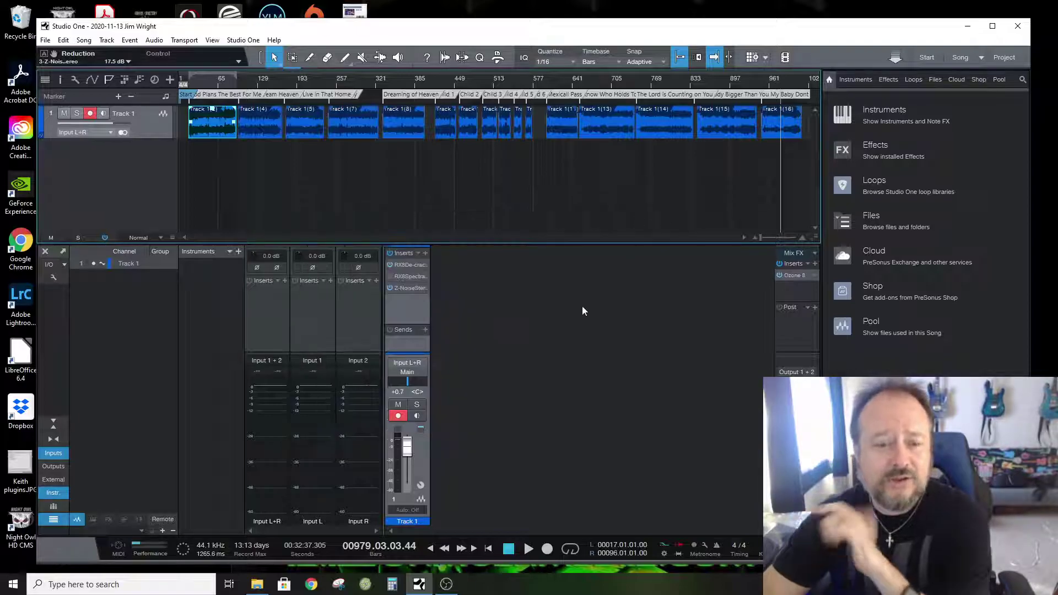
Play Track 1 from bar 38, audition Z-Noise reductions of 41.5 and 15.5 dB, and set the reduction to 18.0 dB
right_click(426, 288)
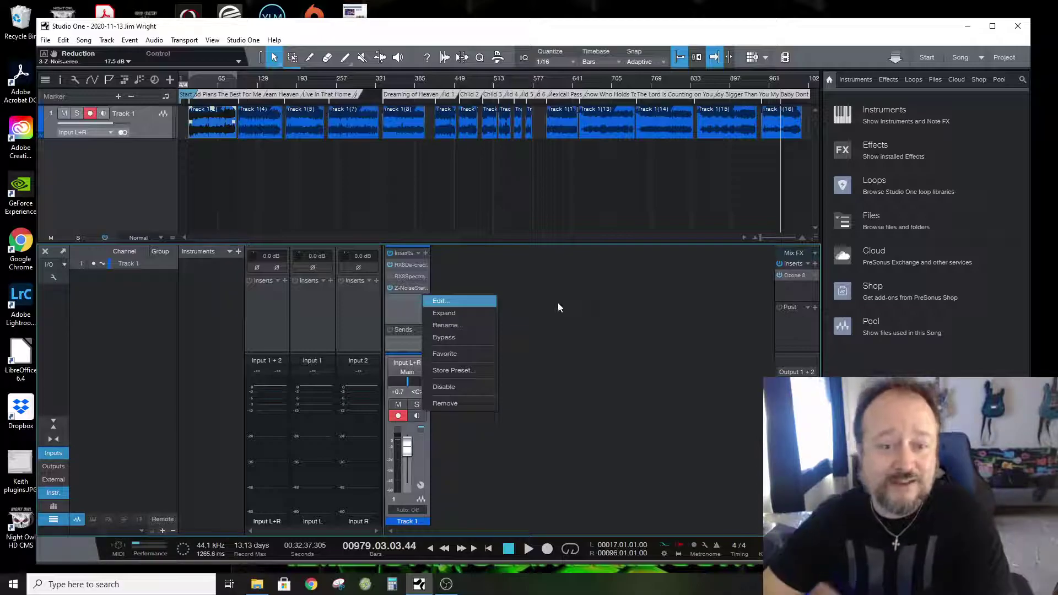
left_click(200, 86)
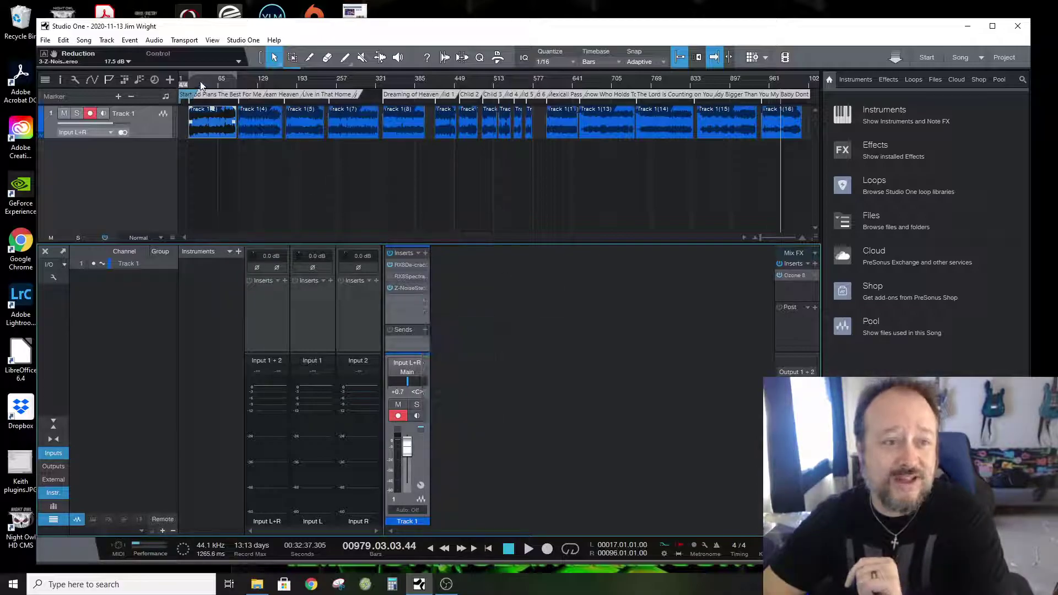
left_click(202, 78)
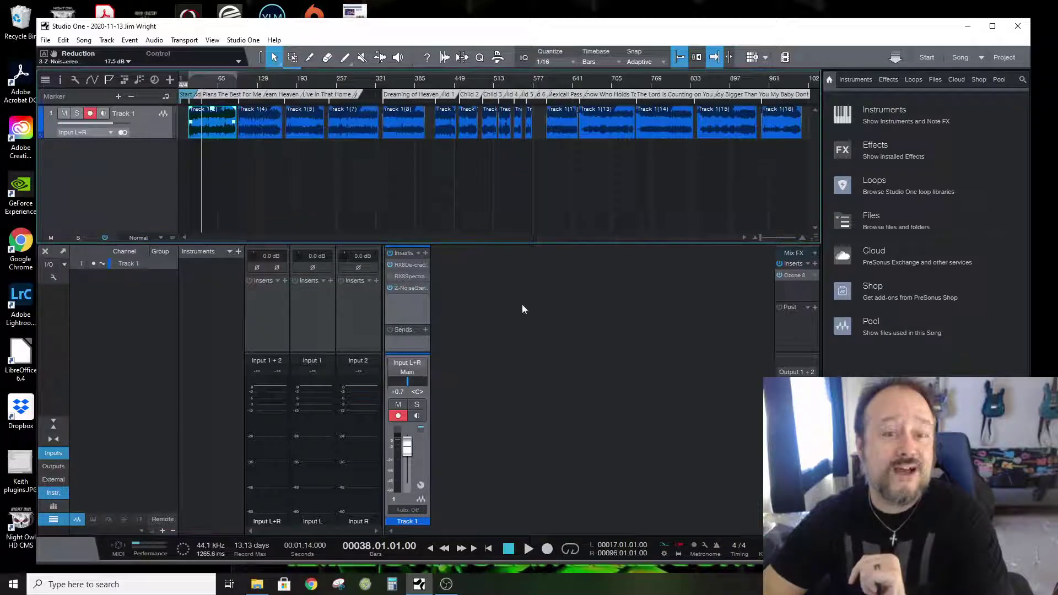
key("space")
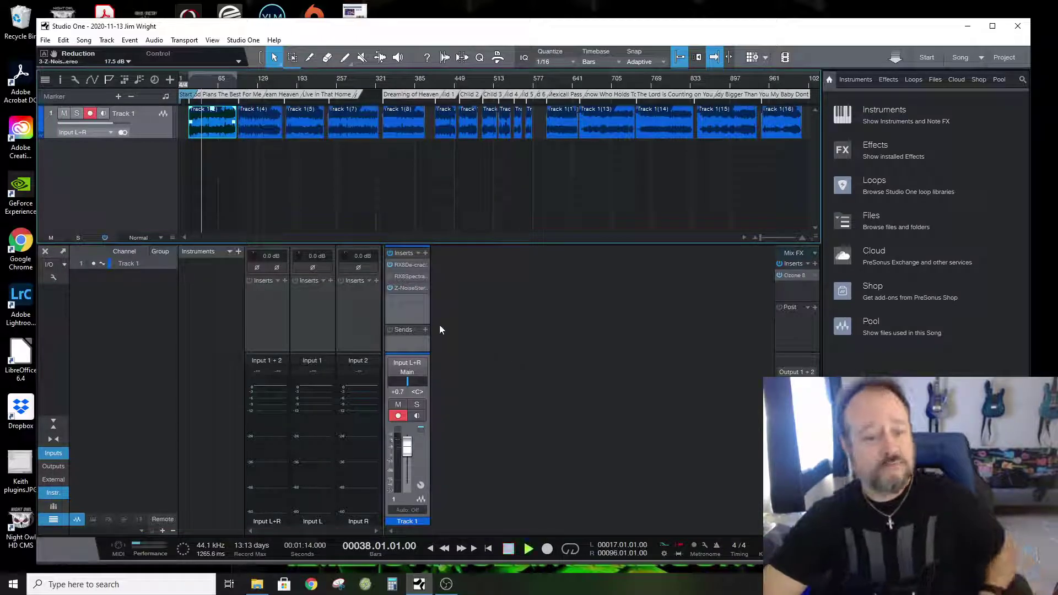
right_click(424, 287)
left_click(463, 301)
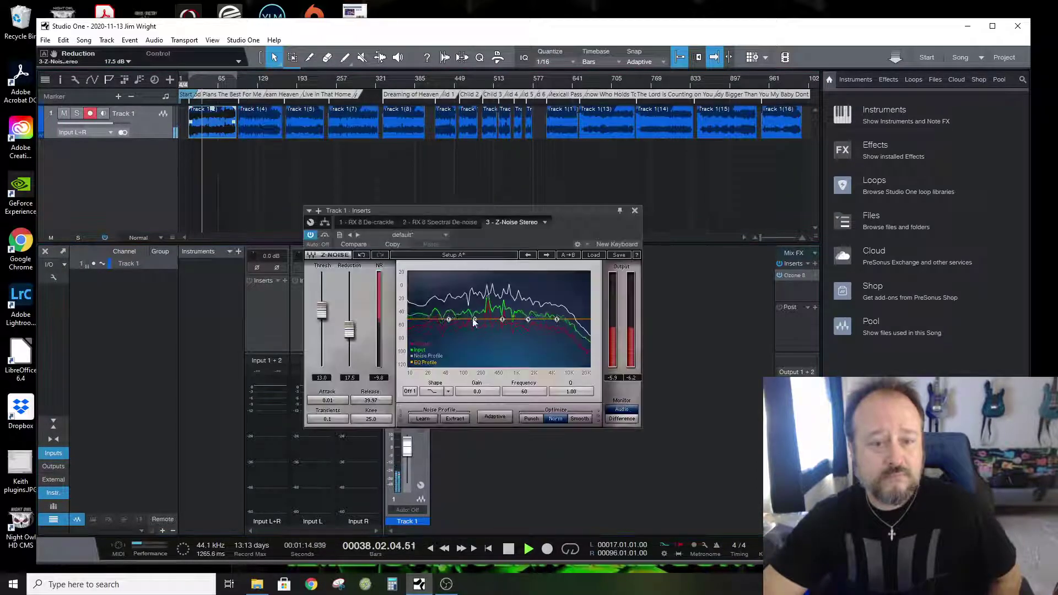
left_click_drag(353, 328, 352, 293)
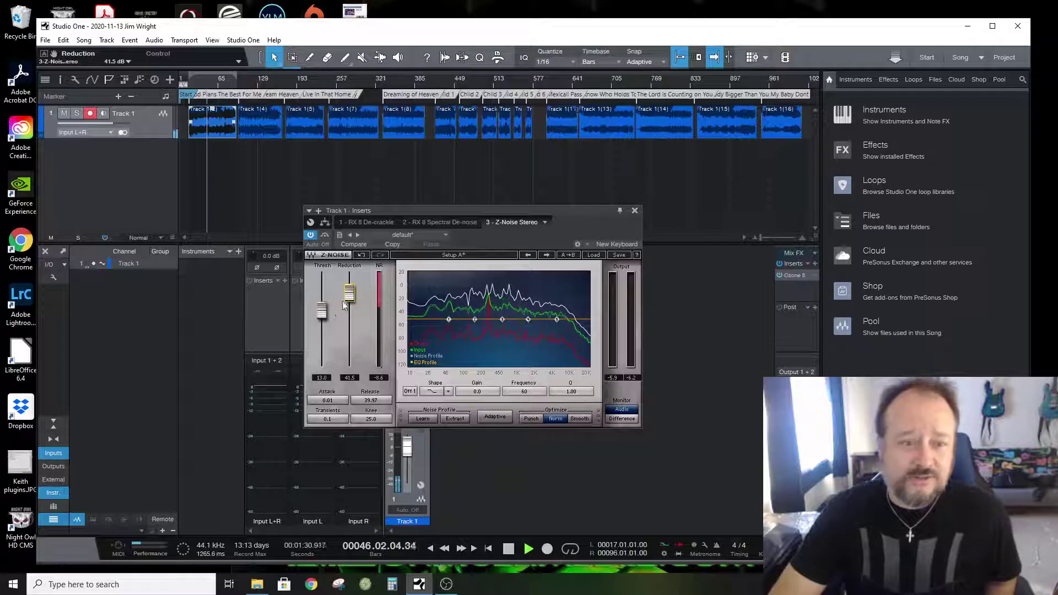
left_click_drag(350, 293, 350, 333)
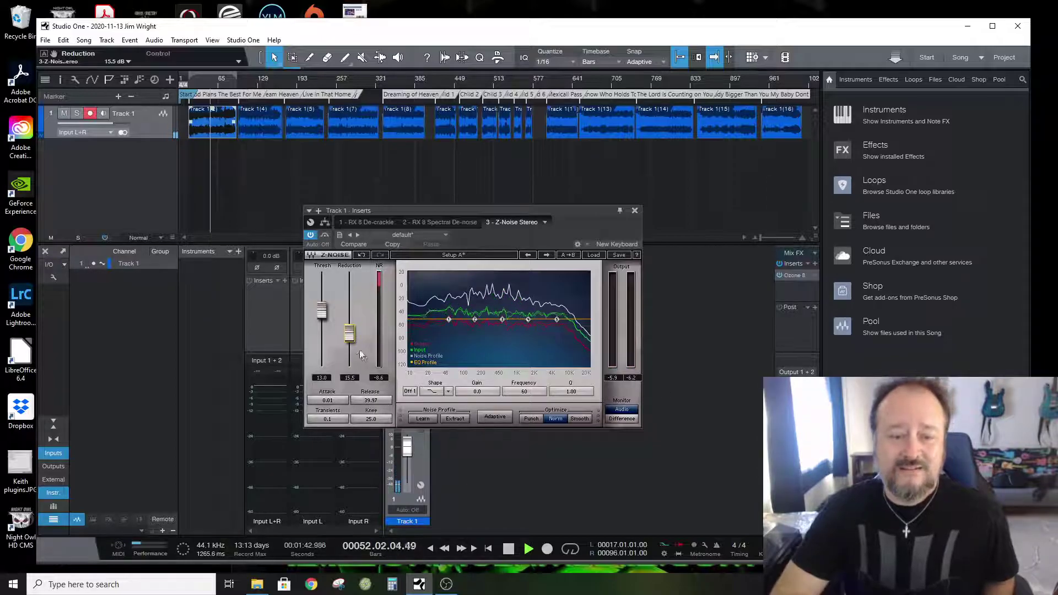
left_click_drag(350, 333, 350, 329)
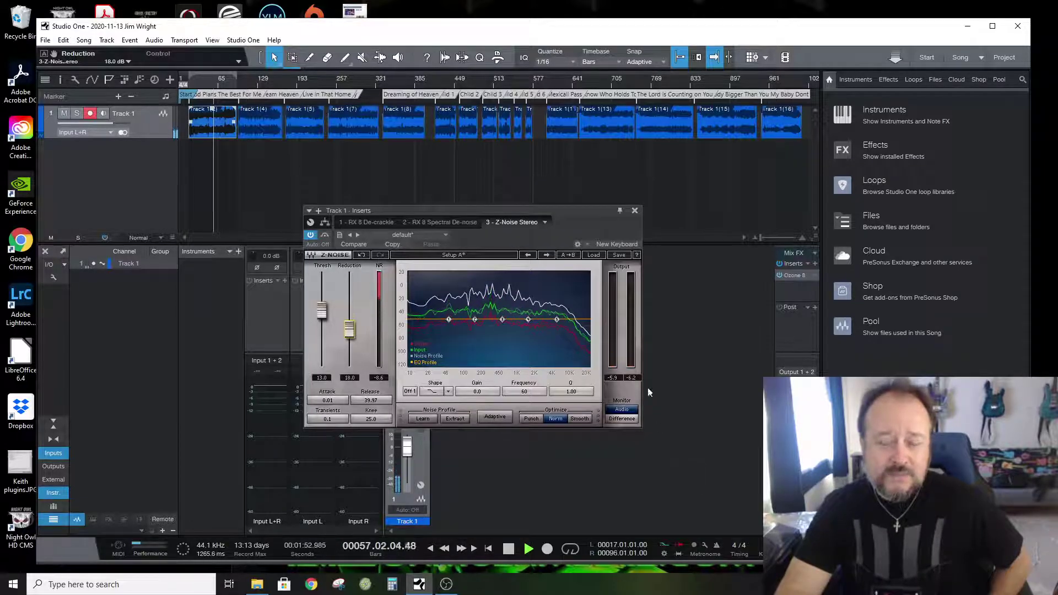
Close the Z-Noise window and compare Track 1 with all its inserts bypassed and reactivated during playback
left_click(635, 212)
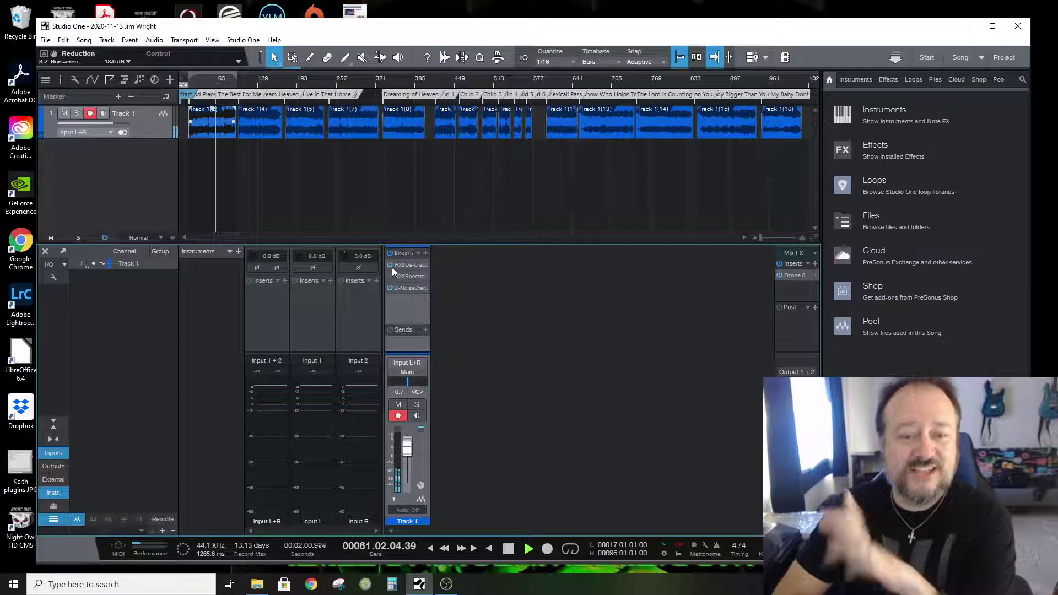
left_click(391, 253)
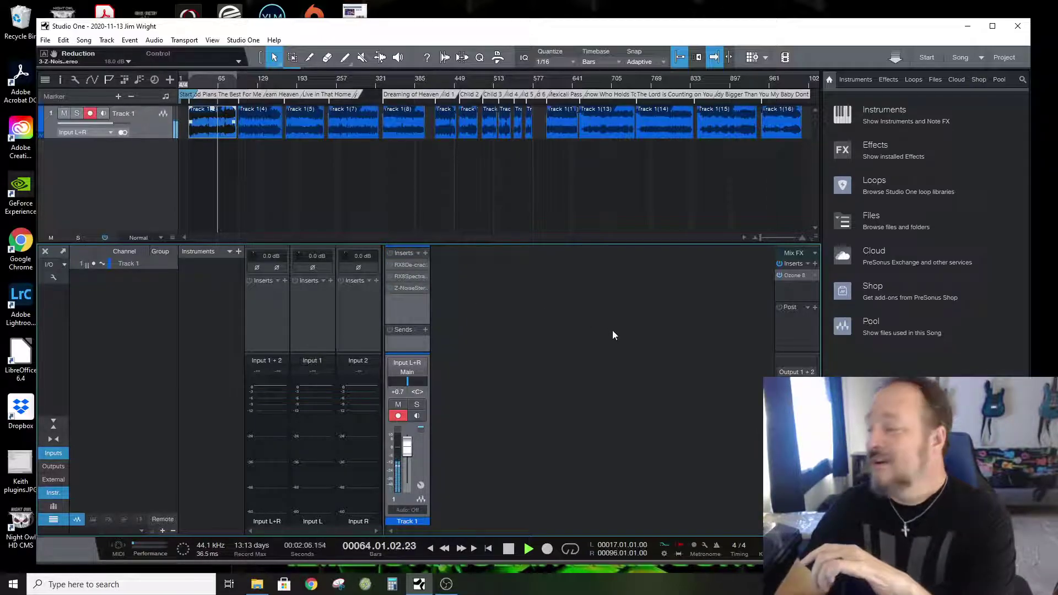
left_click(391, 253)
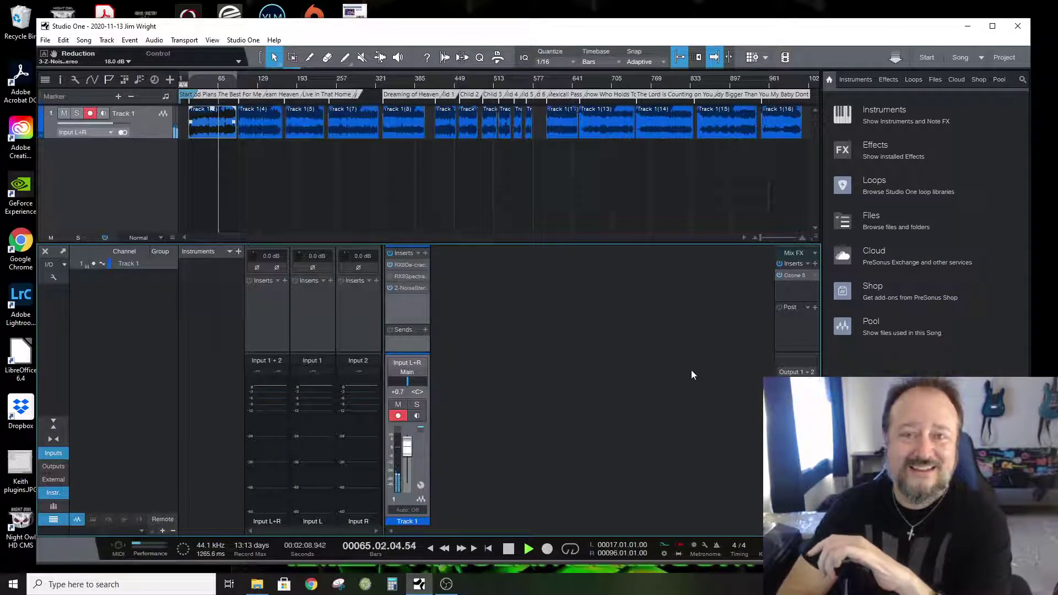
Stop playback, switch Track 1's active de-noiser from Z-Noise to RX 8 Spectral De-noise, and play from bar 40
key("space")
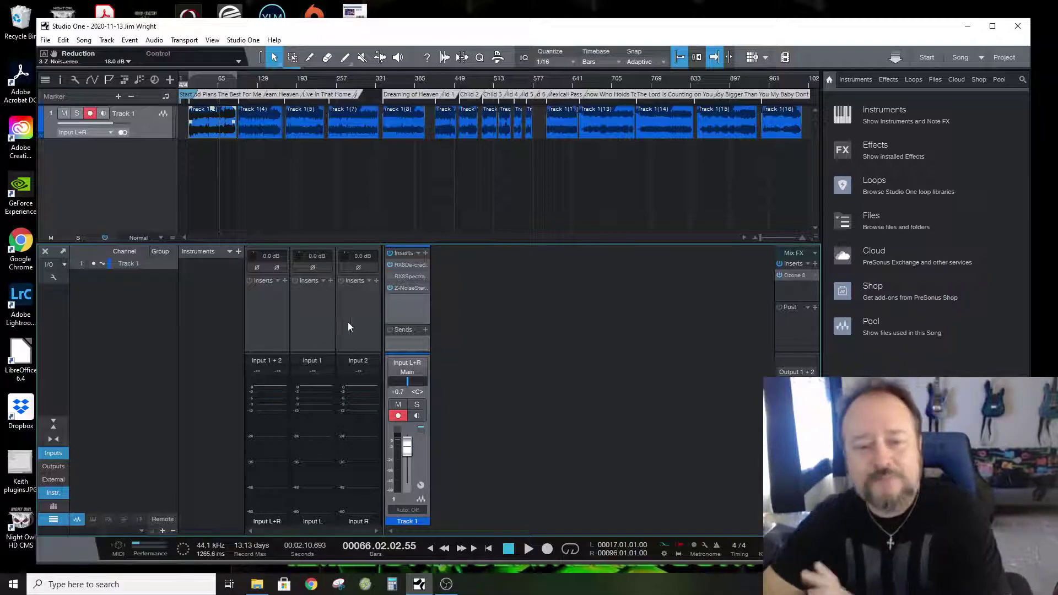
left_click(390, 288)
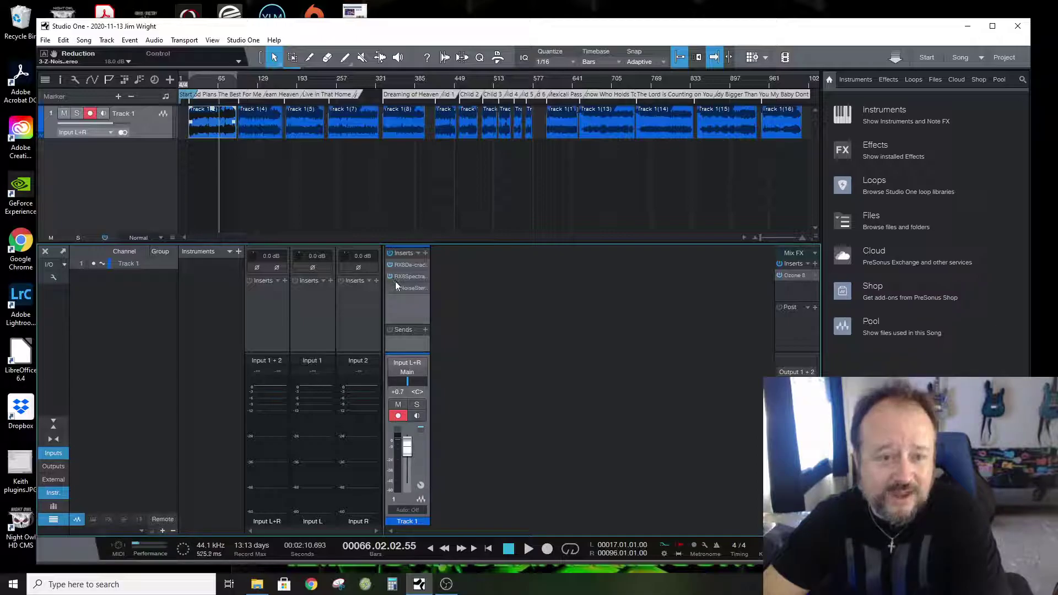
left_click(203, 83)
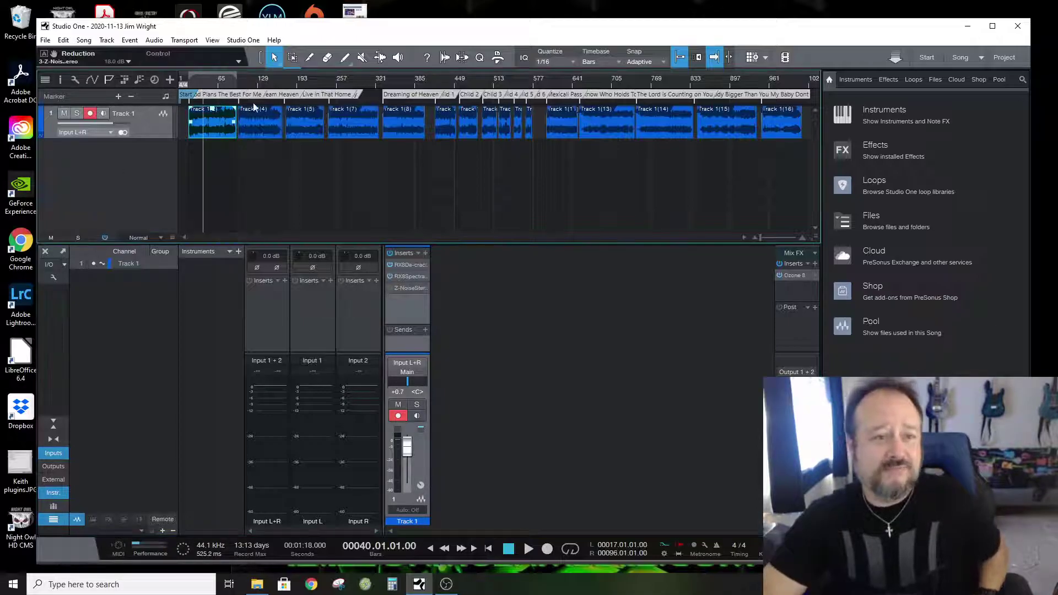
key("space")
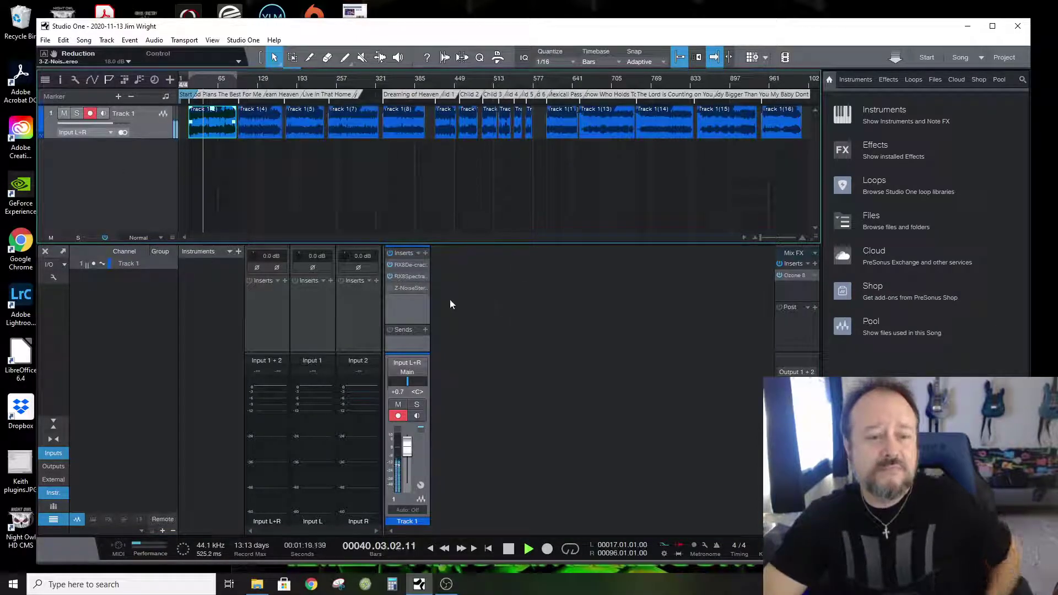
Open RX 8 Spectral De-noise on Track 1 and learn a noise profile for a couple of seconds during playback
right_click(426, 277)
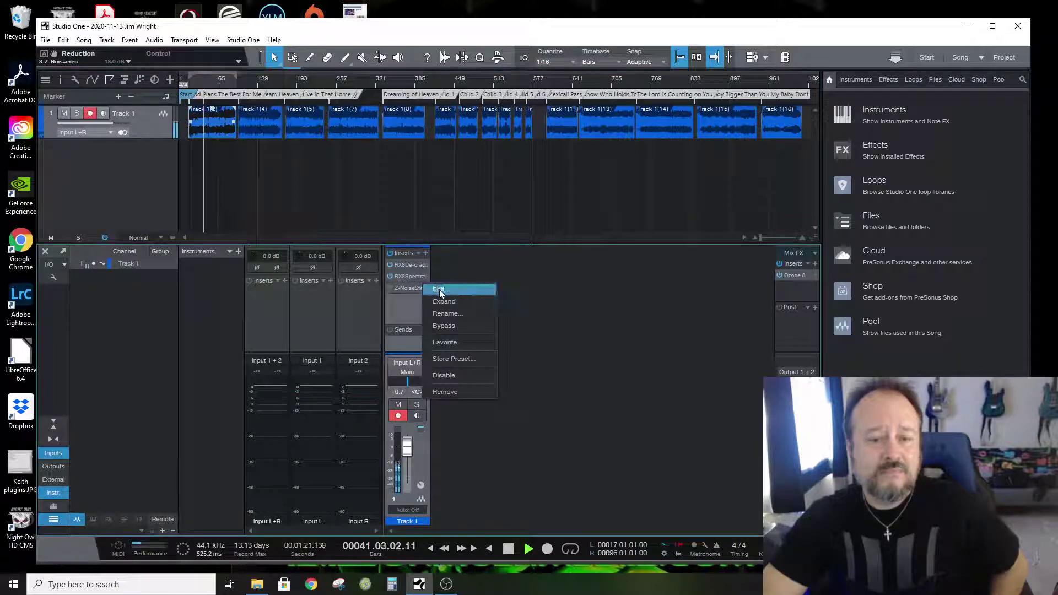
left_click(439, 289)
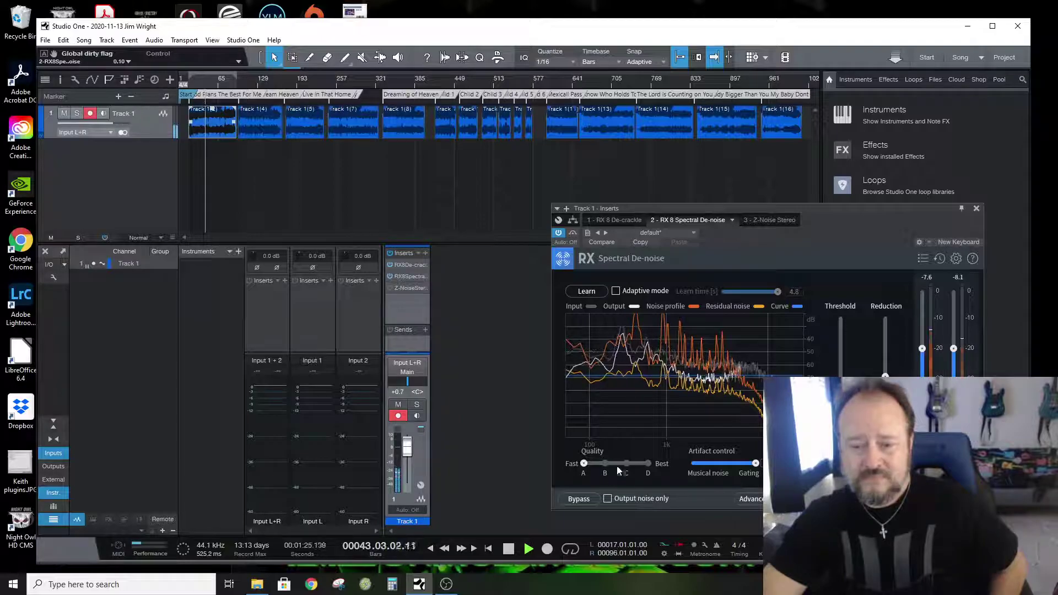
left_click(587, 291)
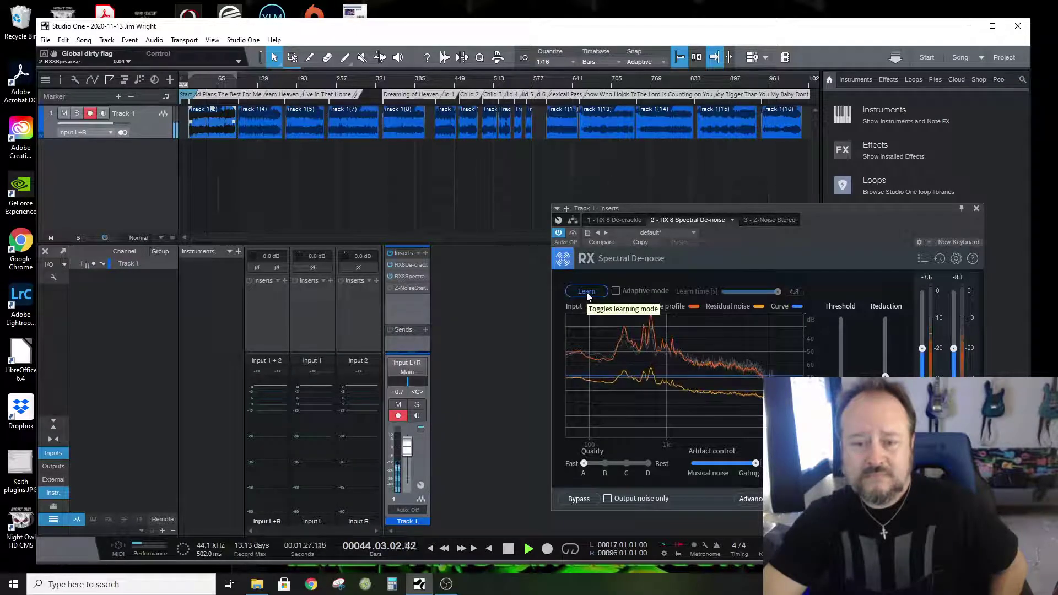
left_click(587, 291)
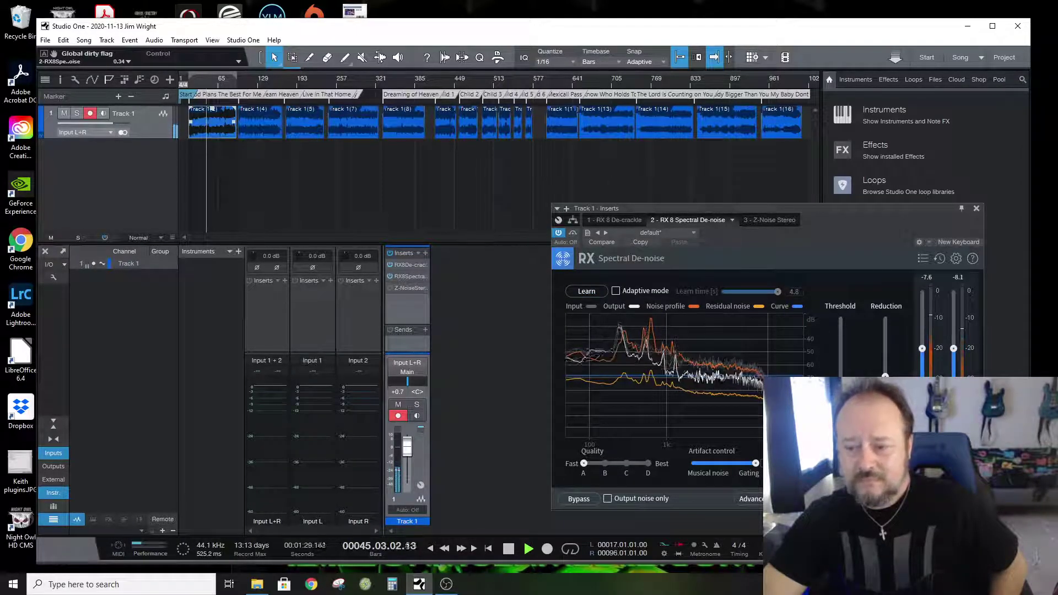
Set the Spectral De-noise reduction to 22.08 dB and the threshold to -0.82 dB while listening
left_click_drag(885, 376, 892, 358)
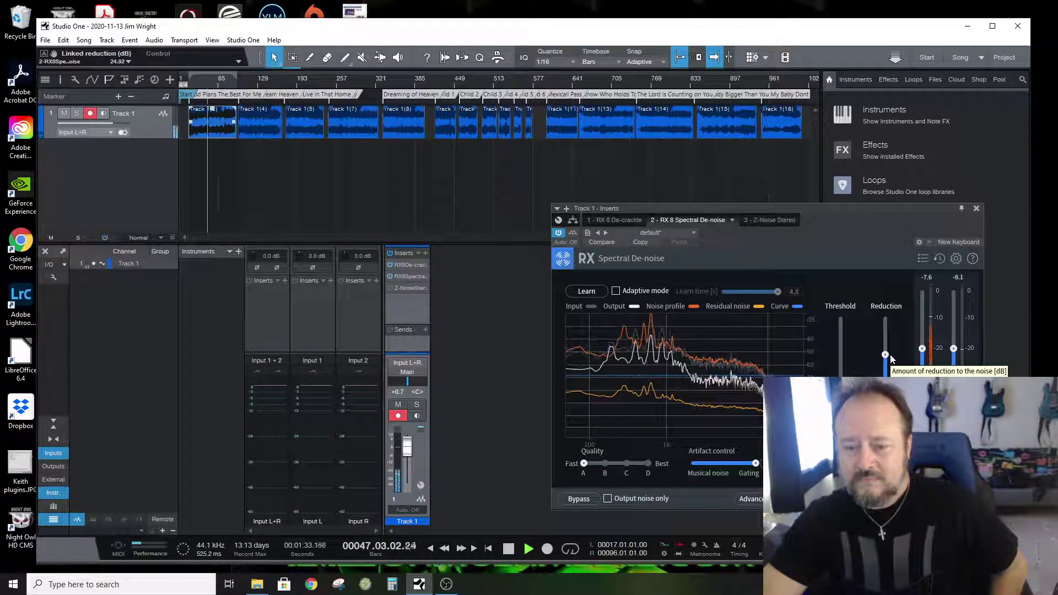
left_click_drag(890, 355, 892, 362)
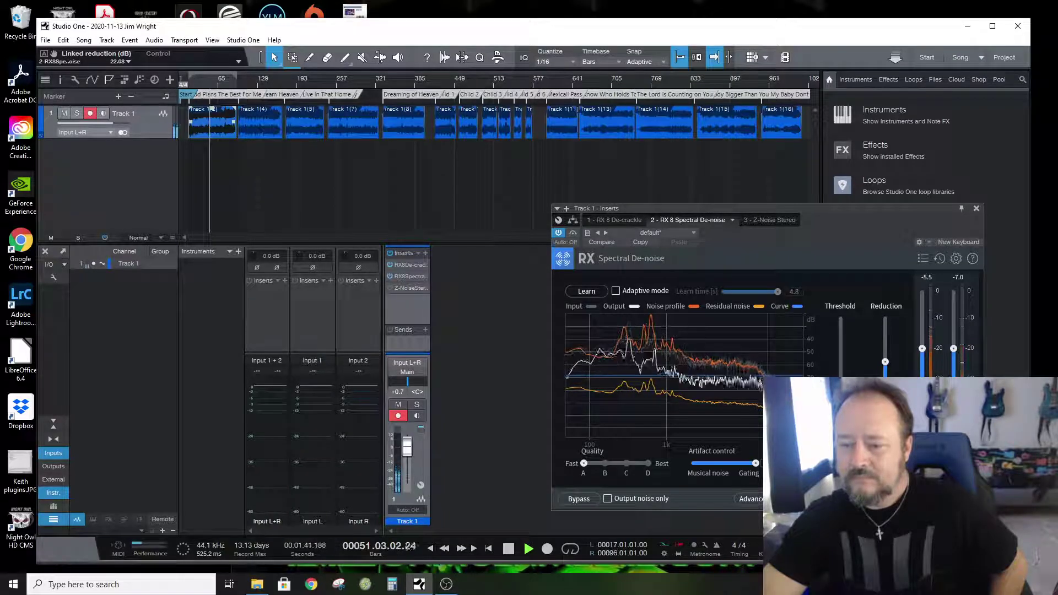
mouse_move(841, 392)
left_mouse_down()
mouse_move(850, 372)
mouse_move(851, 386)
mouse_move(841, 374)
left_mouse_up()
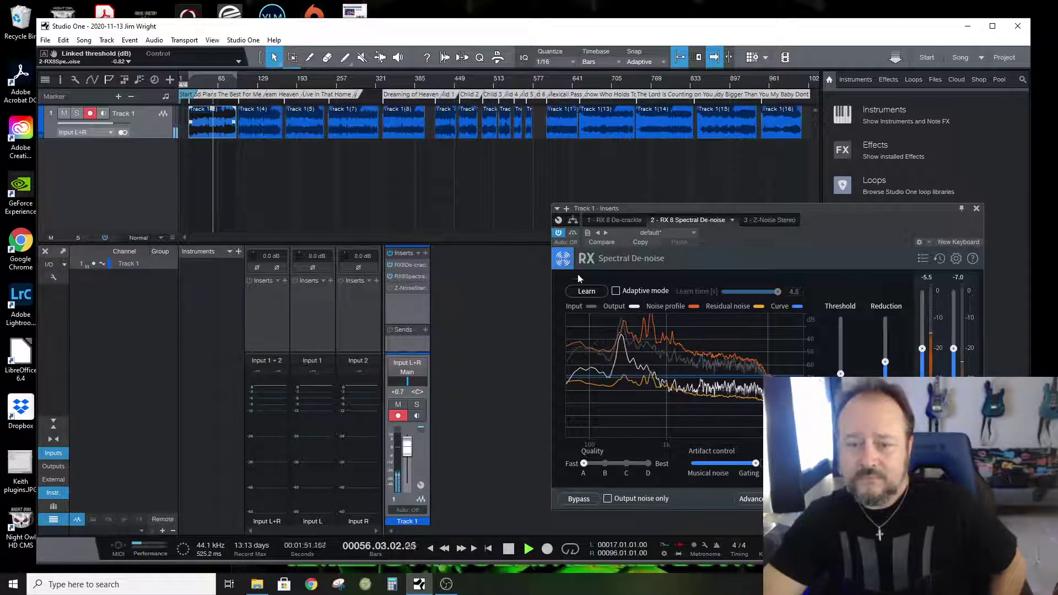
Audition Adaptive mode and turn it off, then relearn the Spectral De-noise profile and close the plug-in window
left_click(616, 292)
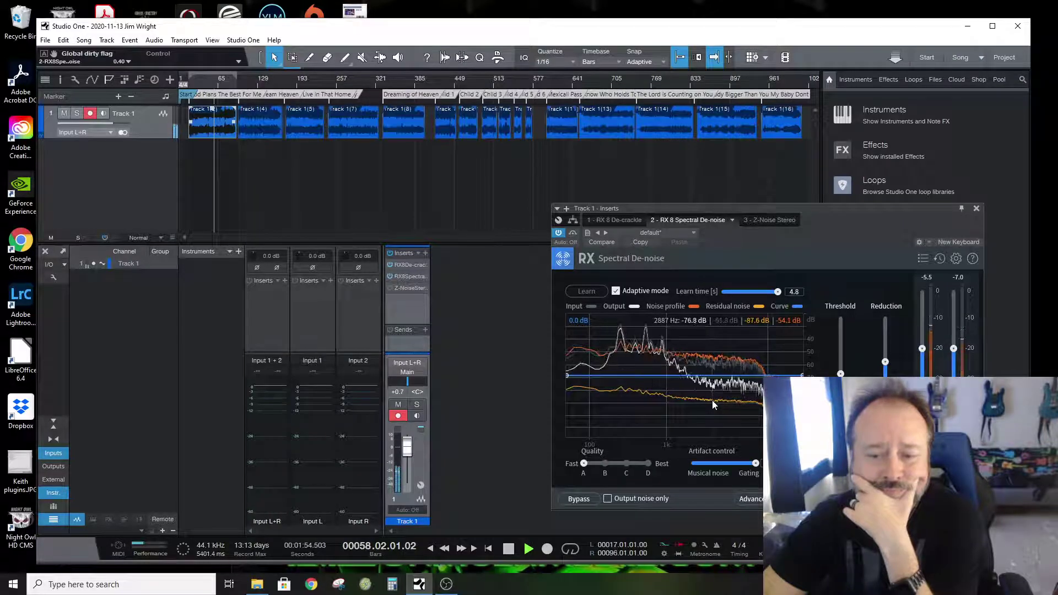
left_click(616, 290)
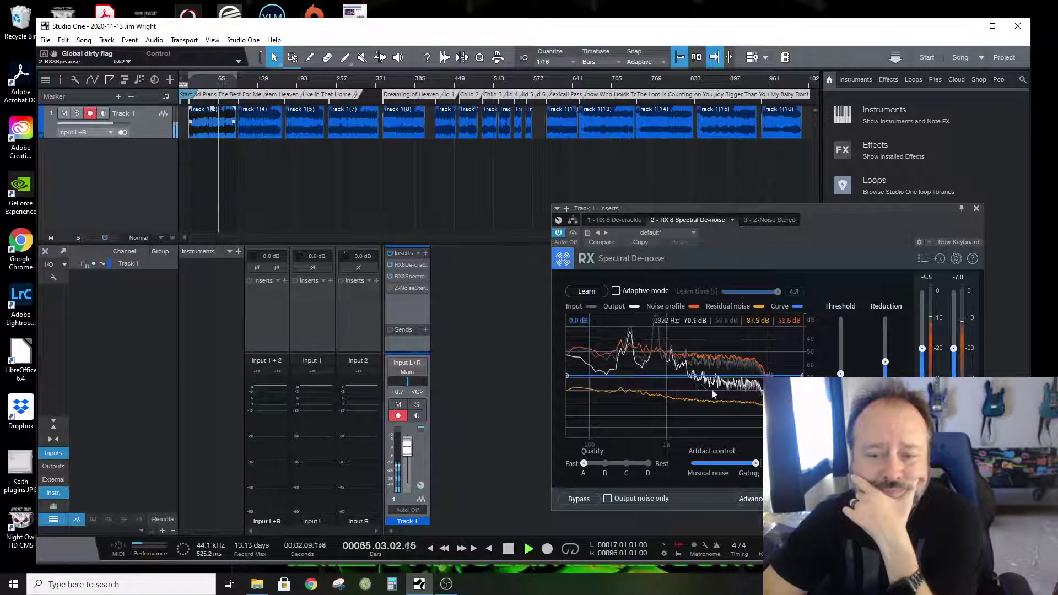
left_click(593, 292)
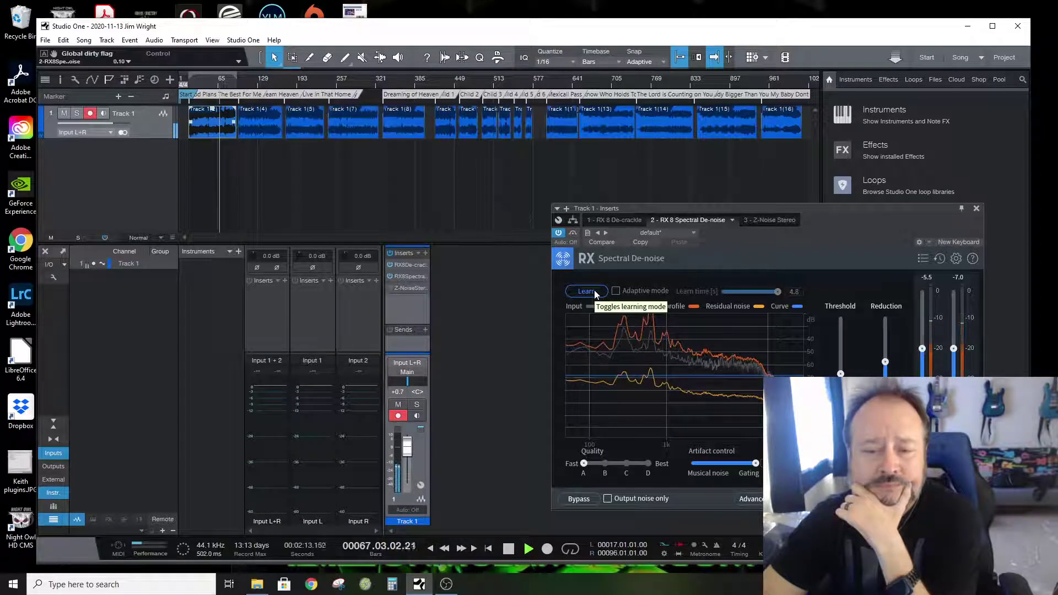
left_click(594, 293)
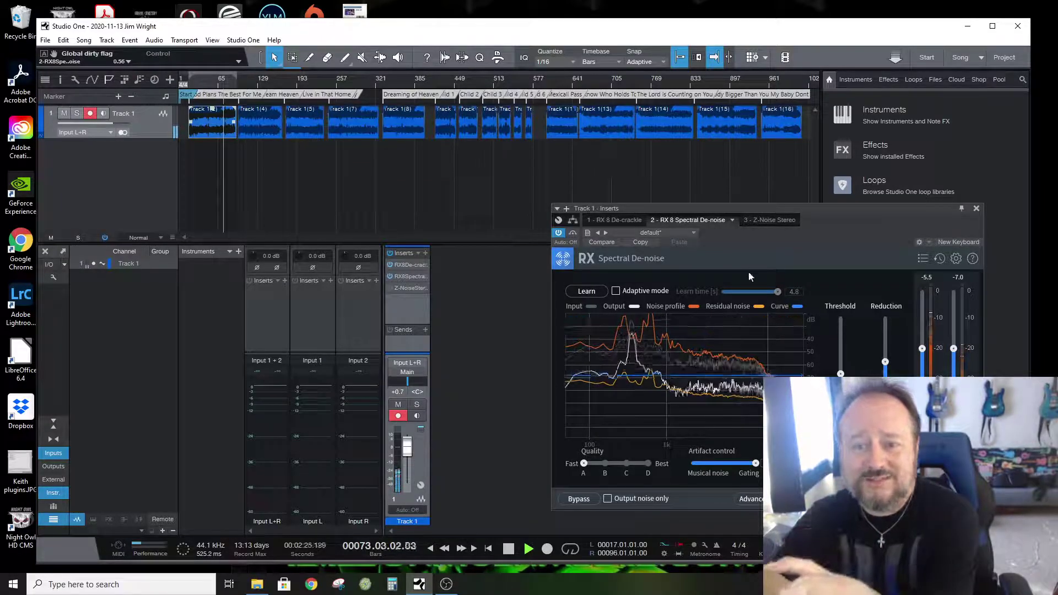
left_click(977, 209)
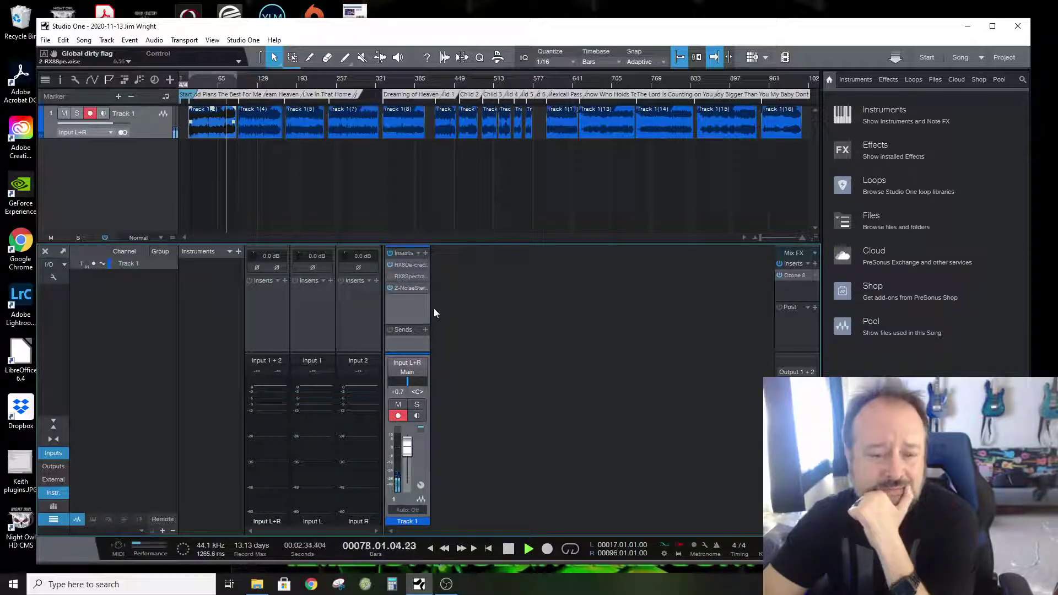
Replay the first clip to compare Z-Noise, Spectral De-noise and fully bypassed inserts, ending with Track 1's inserts reactivated
left_click(206, 83)
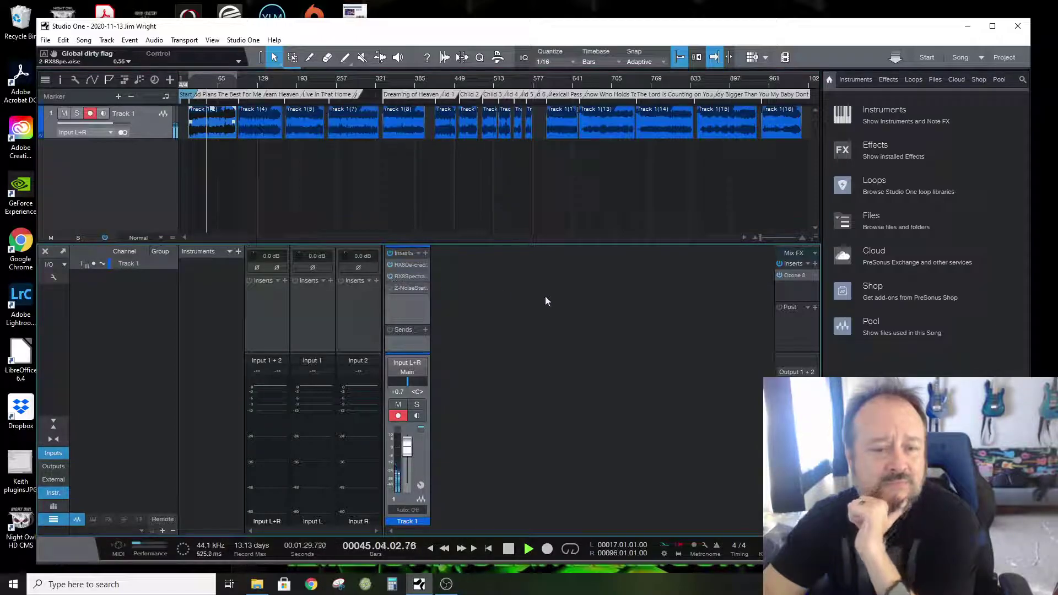
left_click(210, 84)
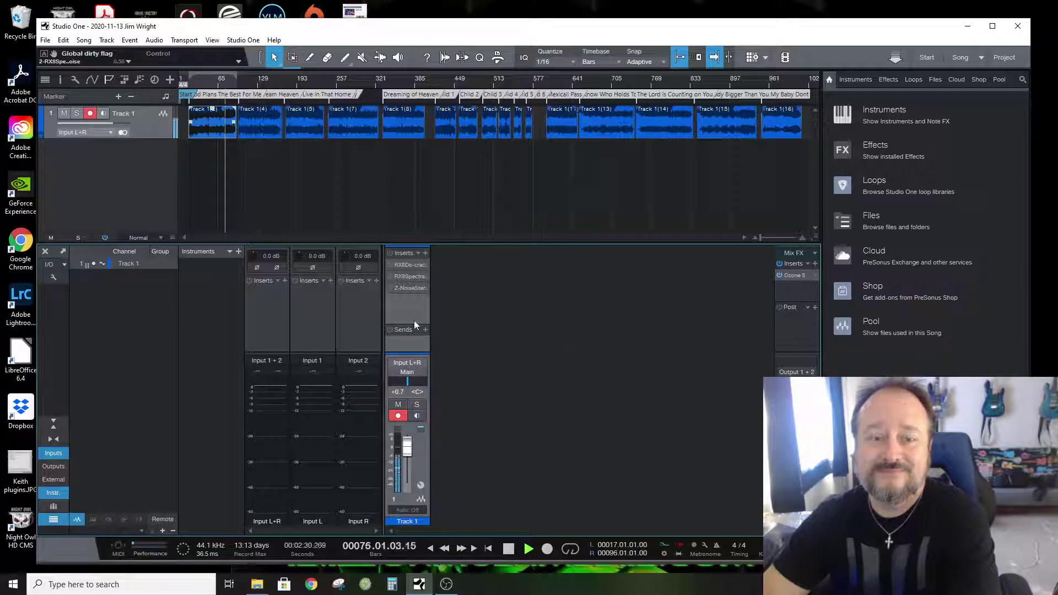
left_click(390, 253)
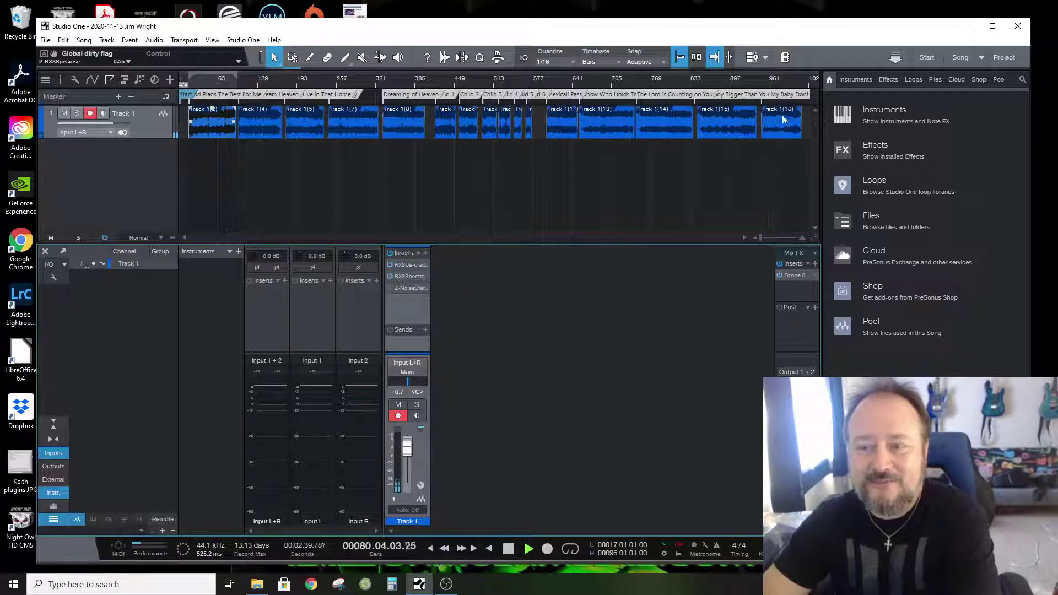
Listen to Spectral De-noise on clips Track 1(16), Track 1(15) and Track 1(14), and stop playback
left_click(777, 83)
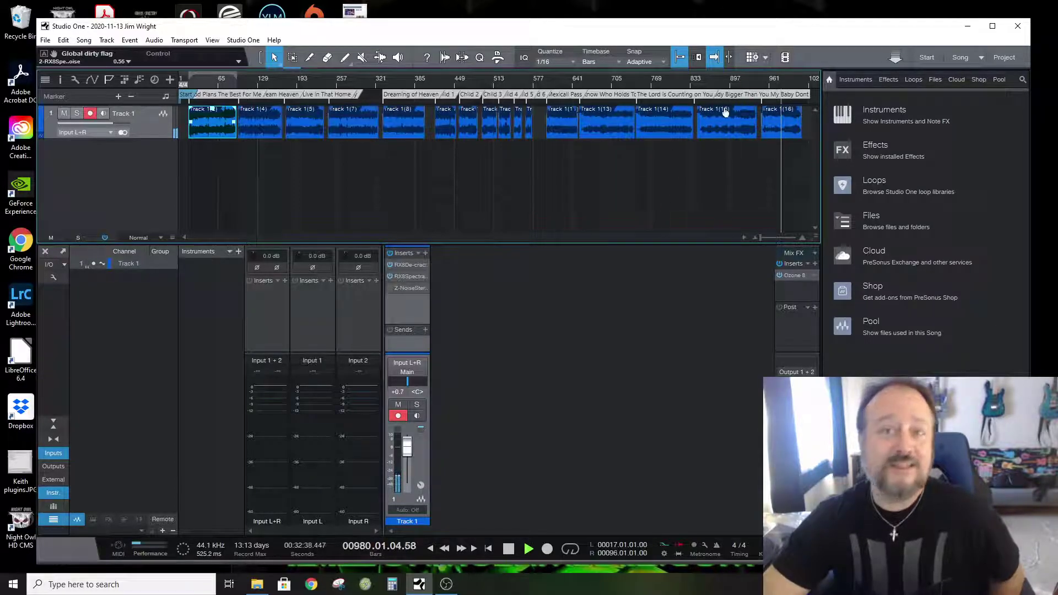
left_click(725, 83)
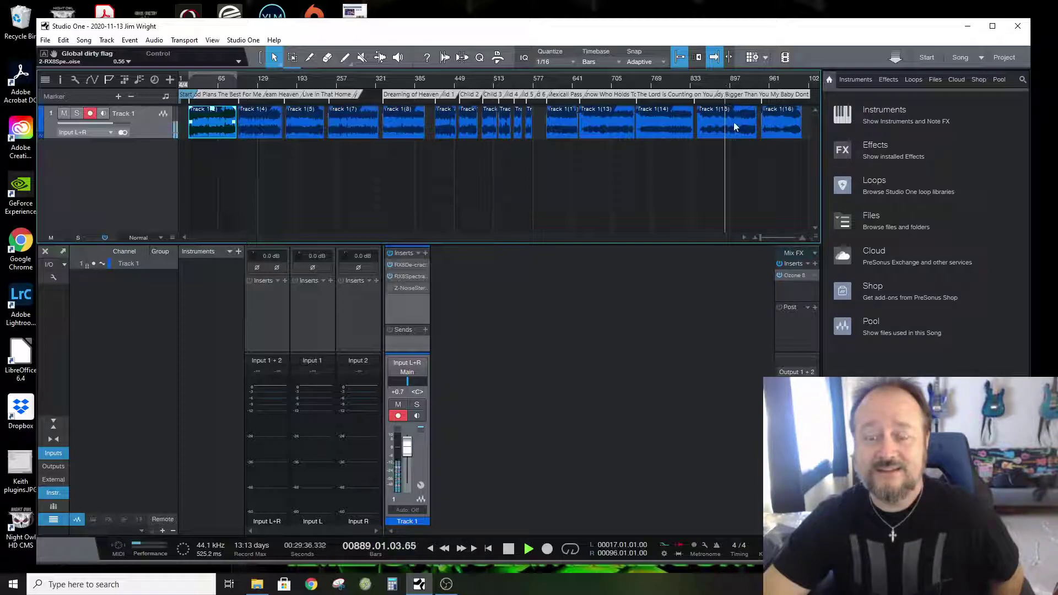
left_click(663, 86)
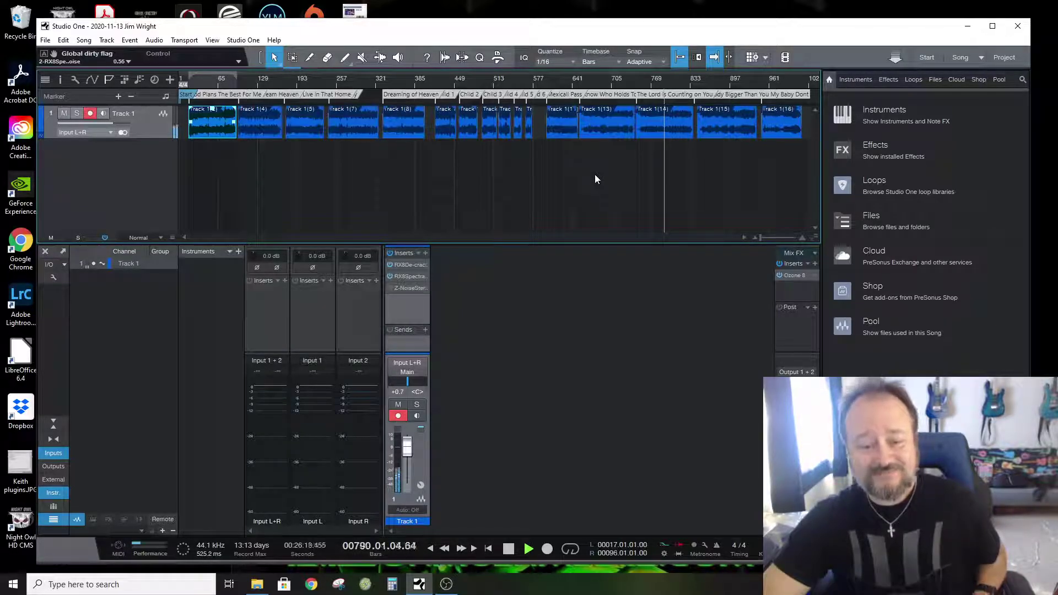
key("space")
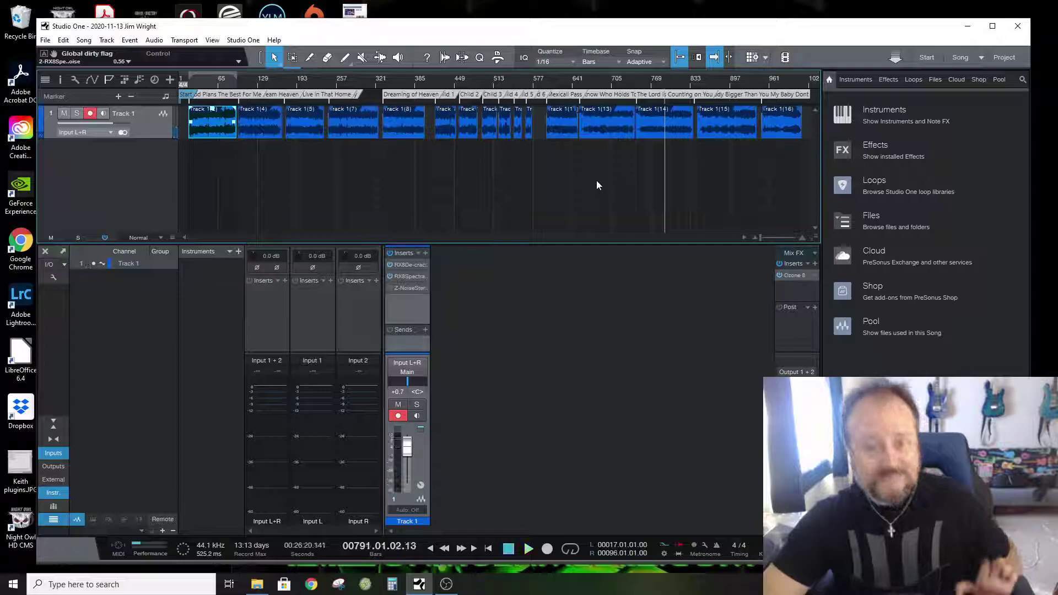